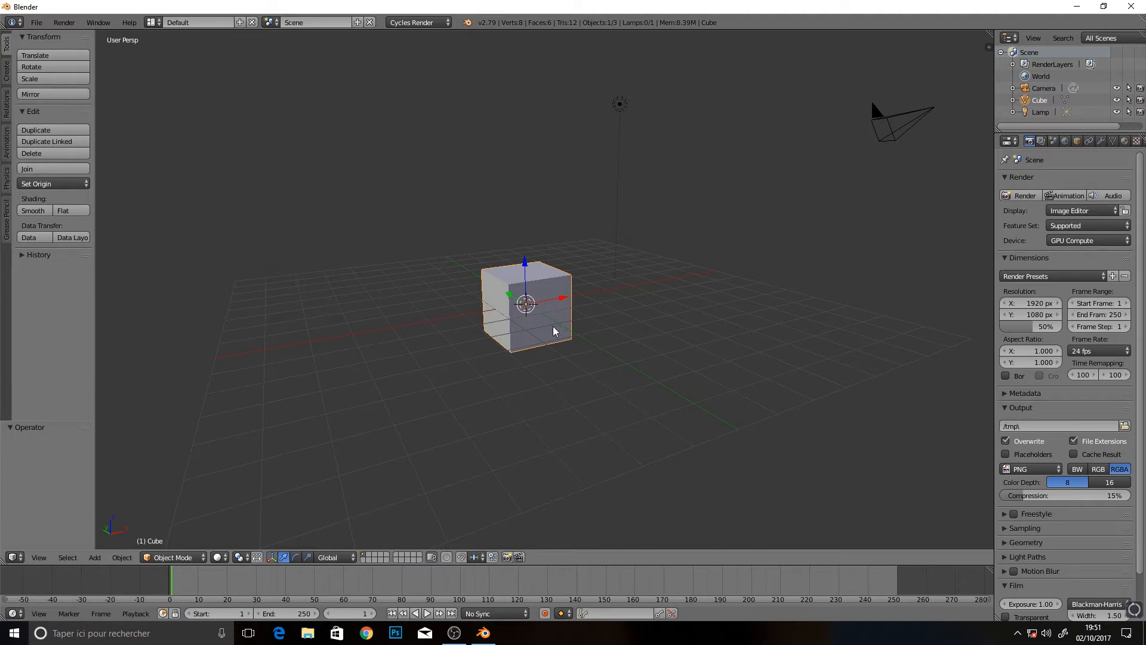
Delete the default cube and the lamp from the scene
key(x)
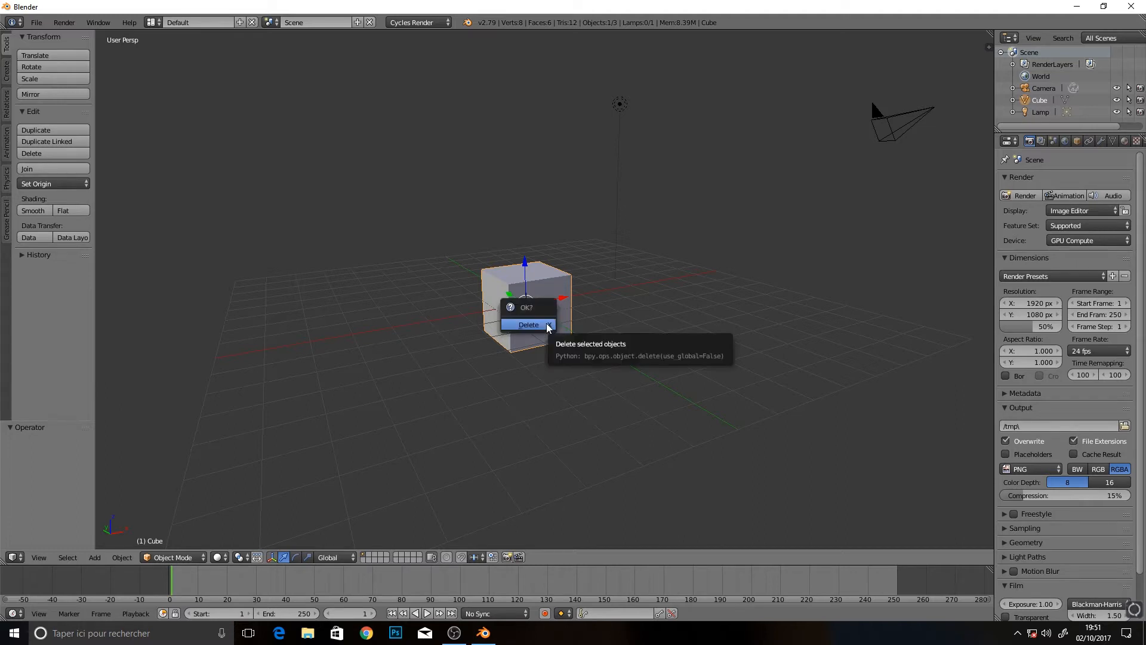
click(546, 324)
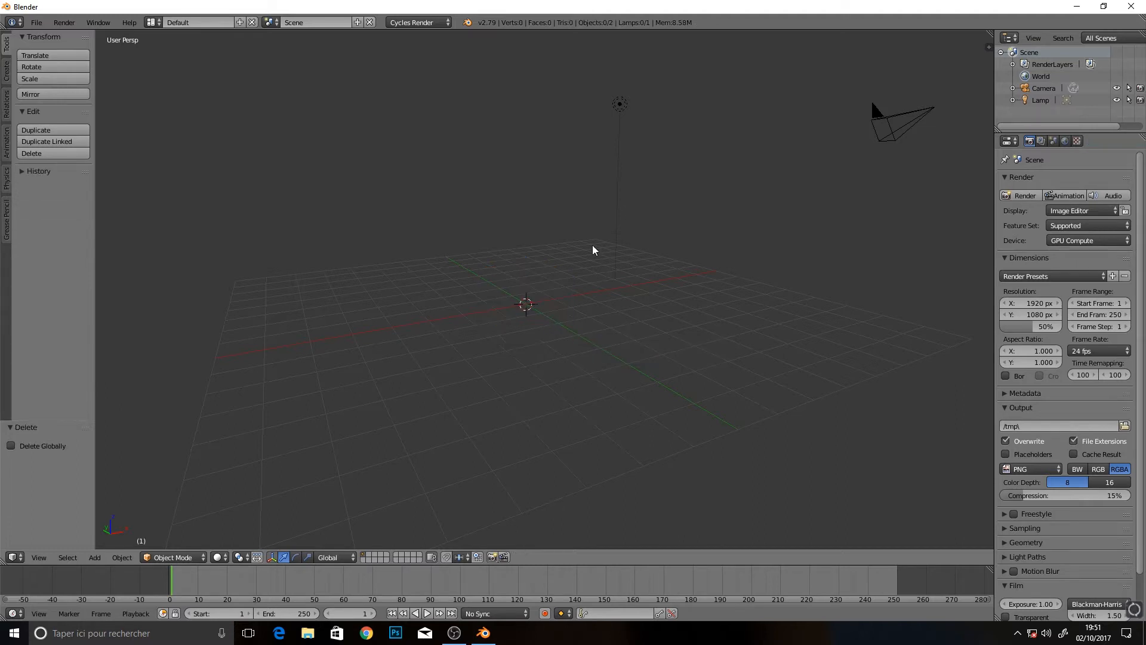
right_click(617, 105)
key(x)
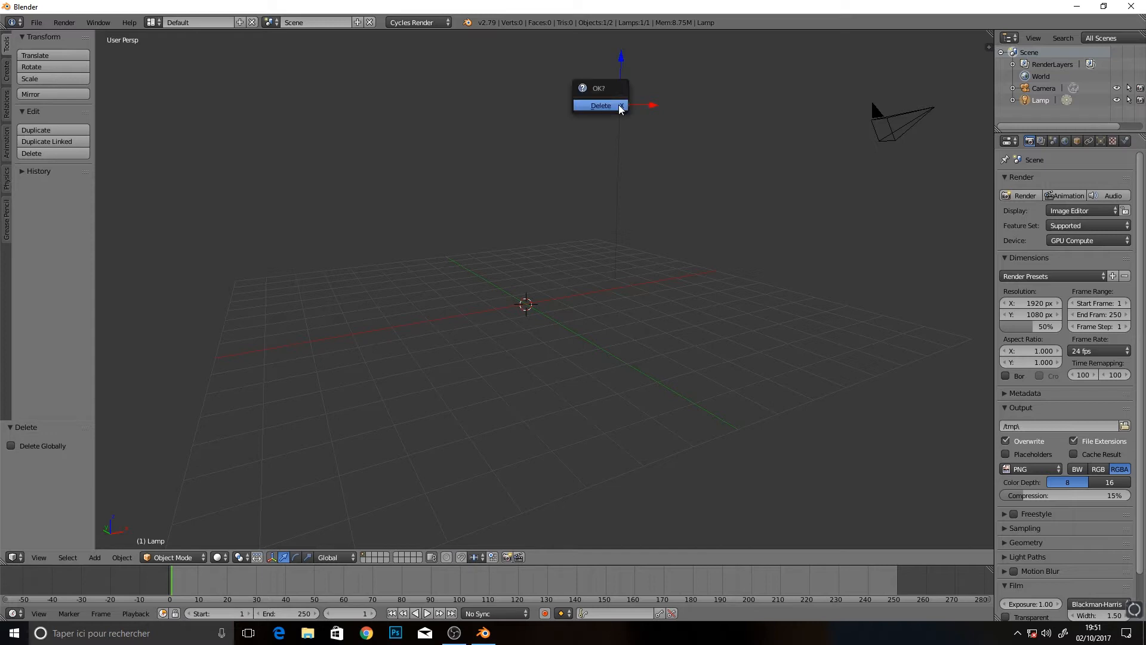
click(619, 105)
Add a UV sphere mesh at the centre of the scene
scroll(550, 203, up, 1)
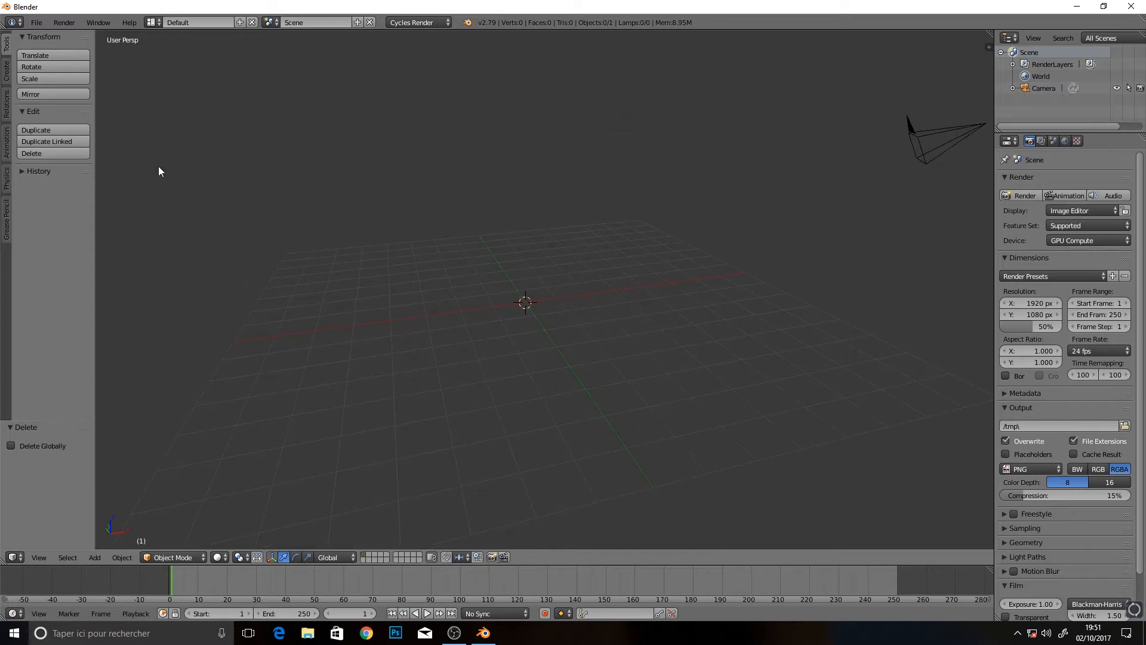
click(6, 72)
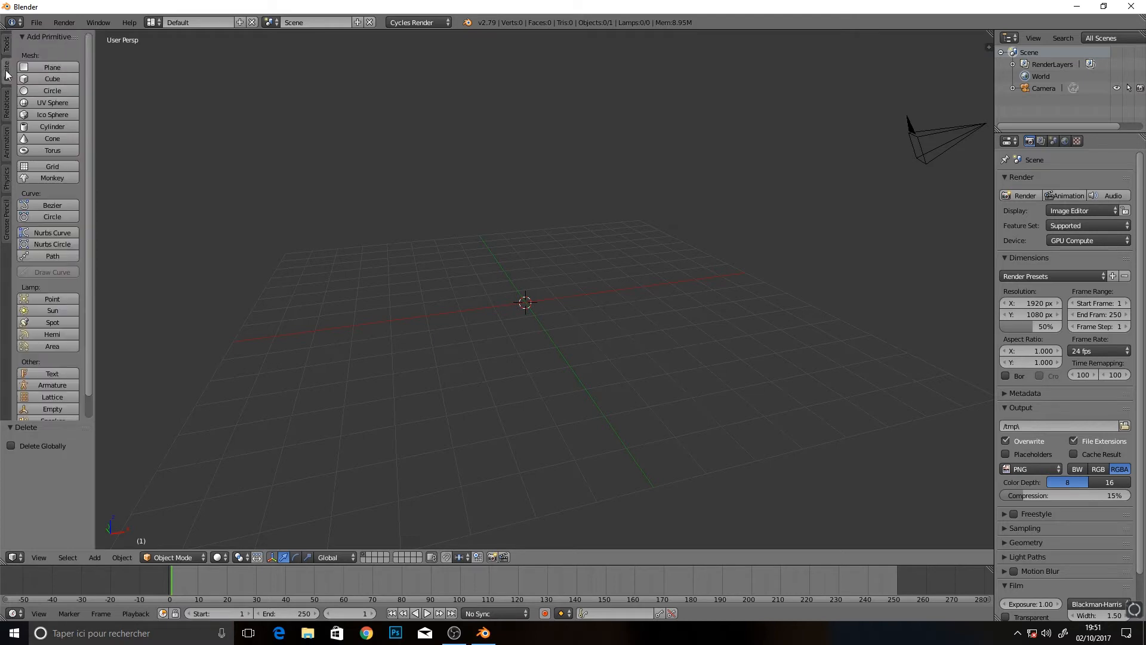
click(54, 103)
scroll(516, 403, up, 4)
middle_drag(564, 407, 543, 389)
scroll(542, 389, down, 1)
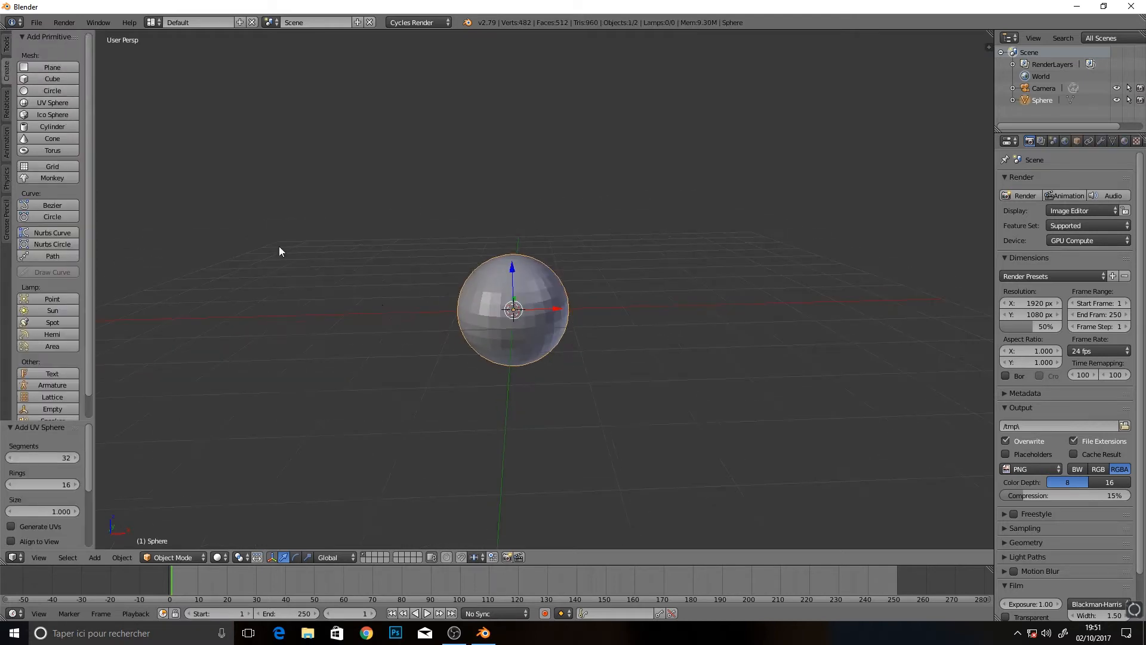
Apply smooth shading to the sphere
click(6, 46)
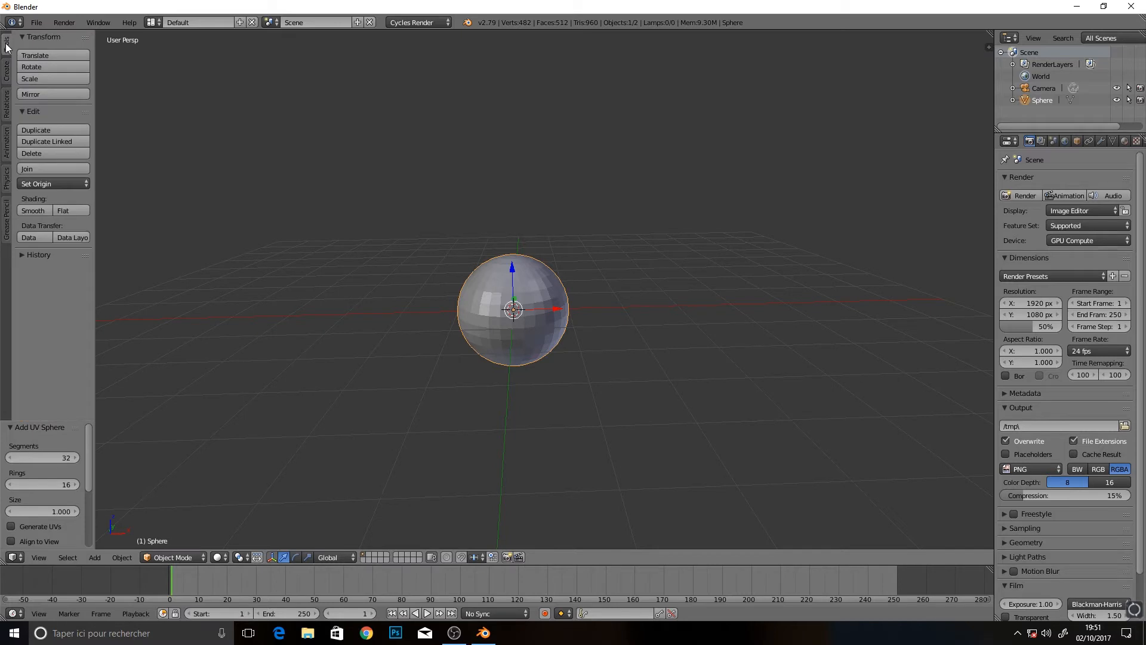
click(35, 210)
middle_drag(575, 381, 558, 374)
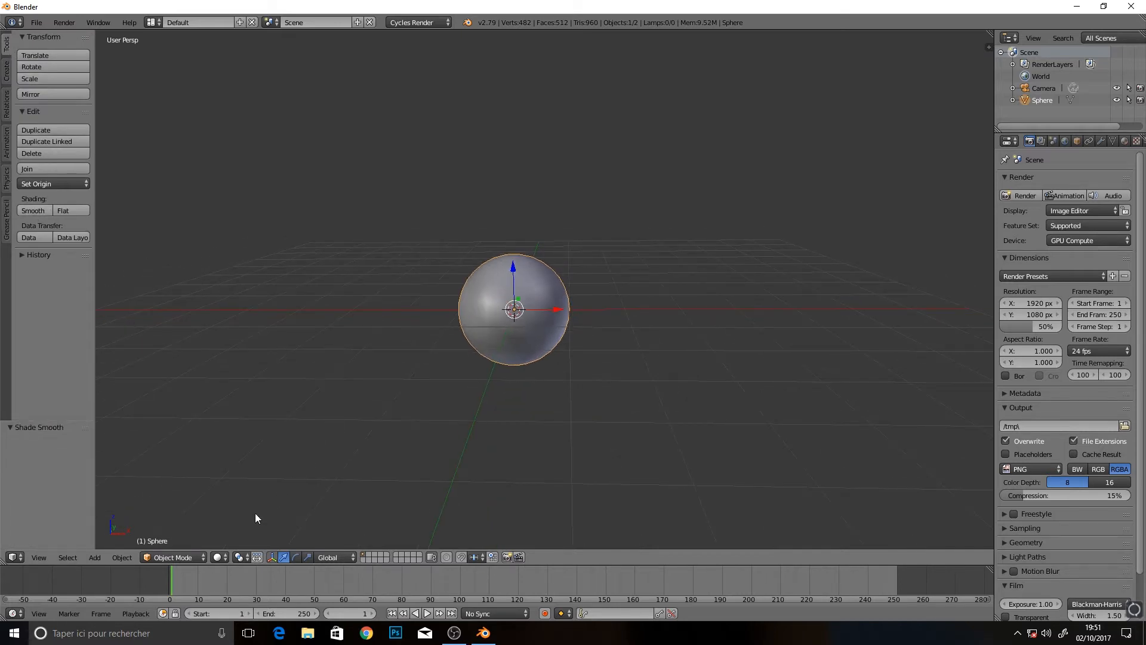
Preview the unlit sphere in Rendered viewport shading, and return to Solid shading
click(219, 557)
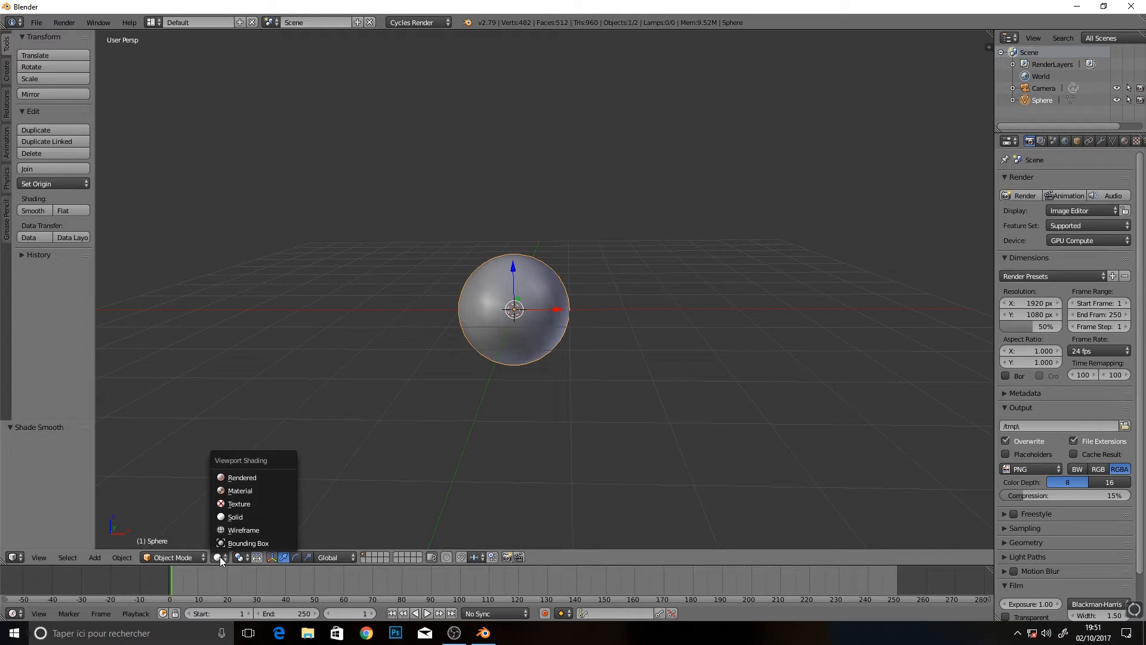
click(232, 477)
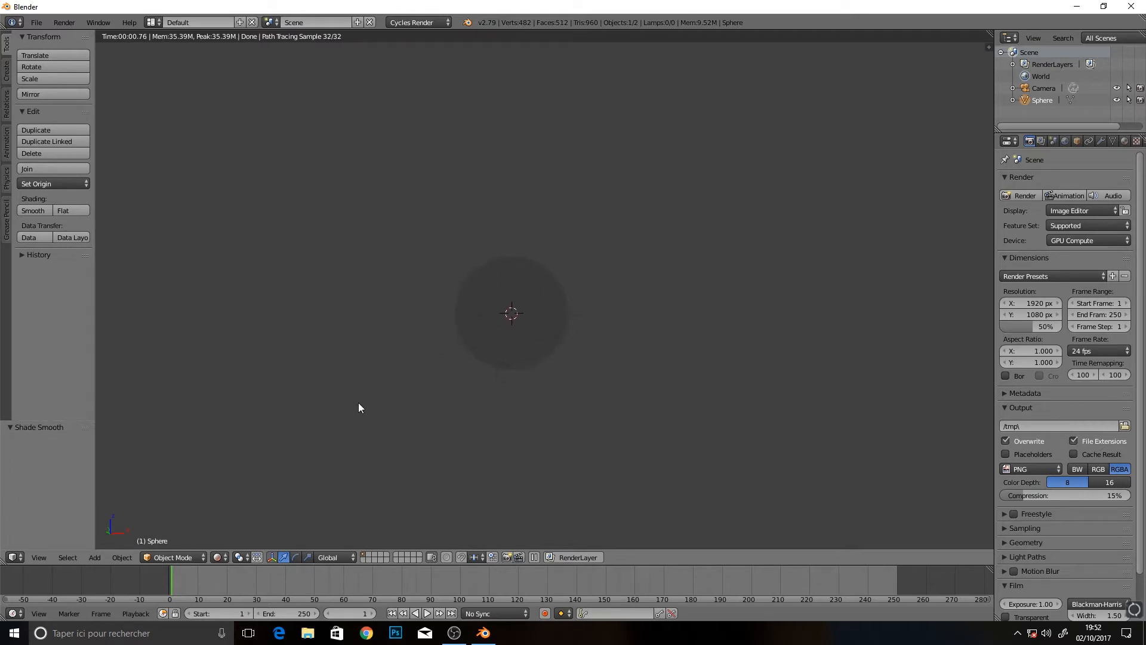
click(217, 557)
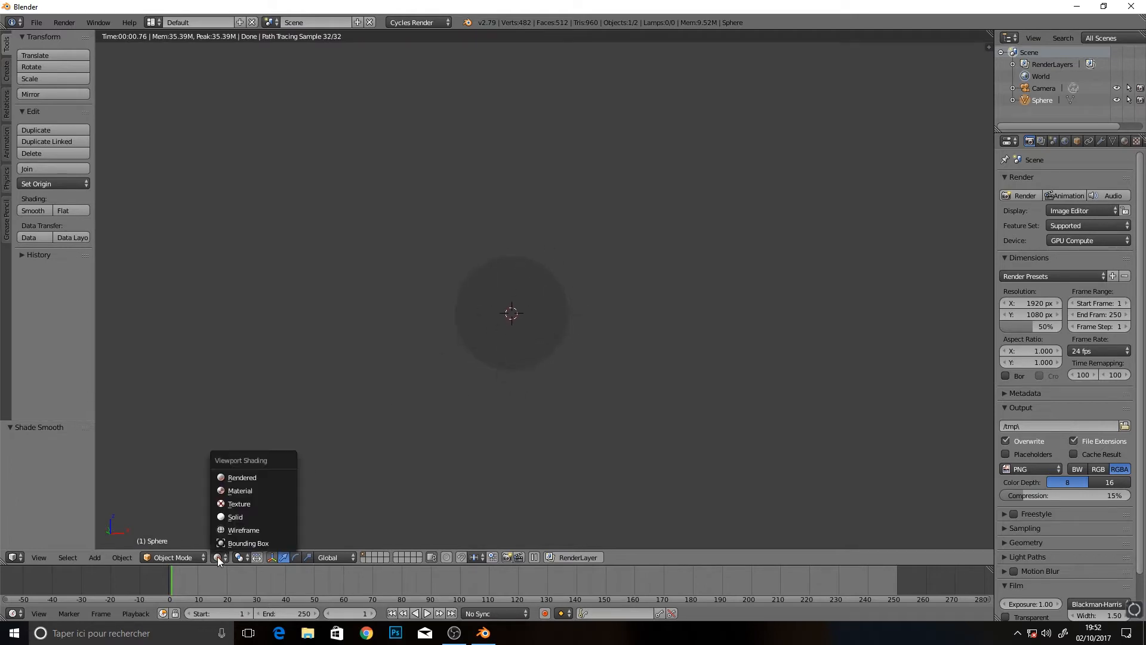
click(240, 517)
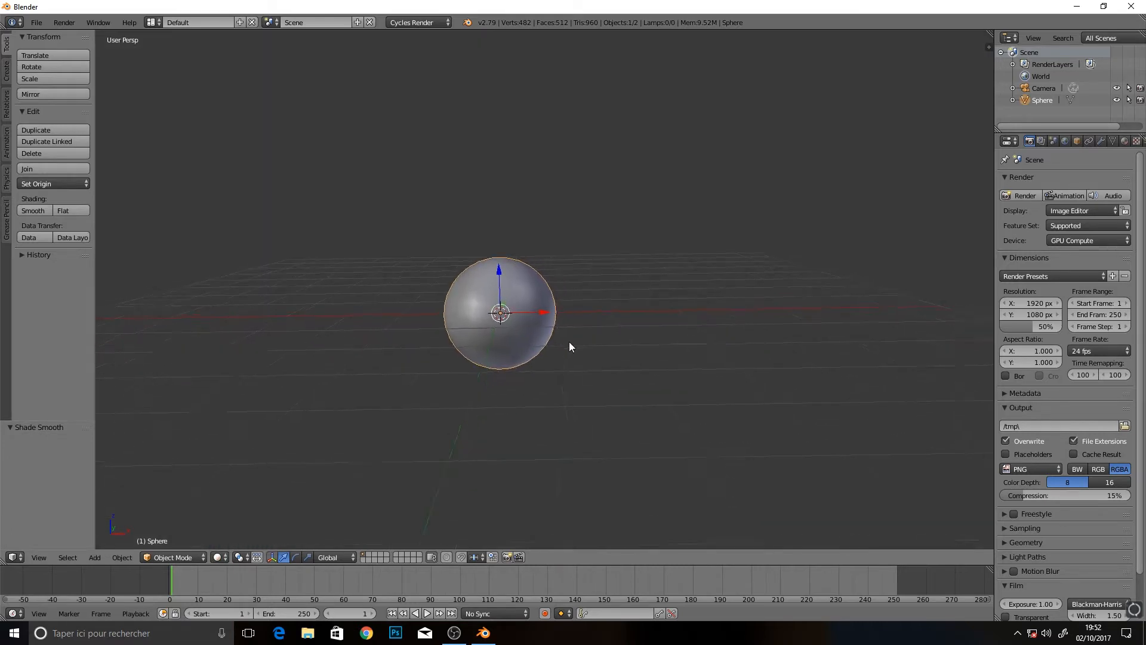
Enable nodes for the World surface and assign a Gradient Texture to the background color
drag(994, 176, 942, 175)
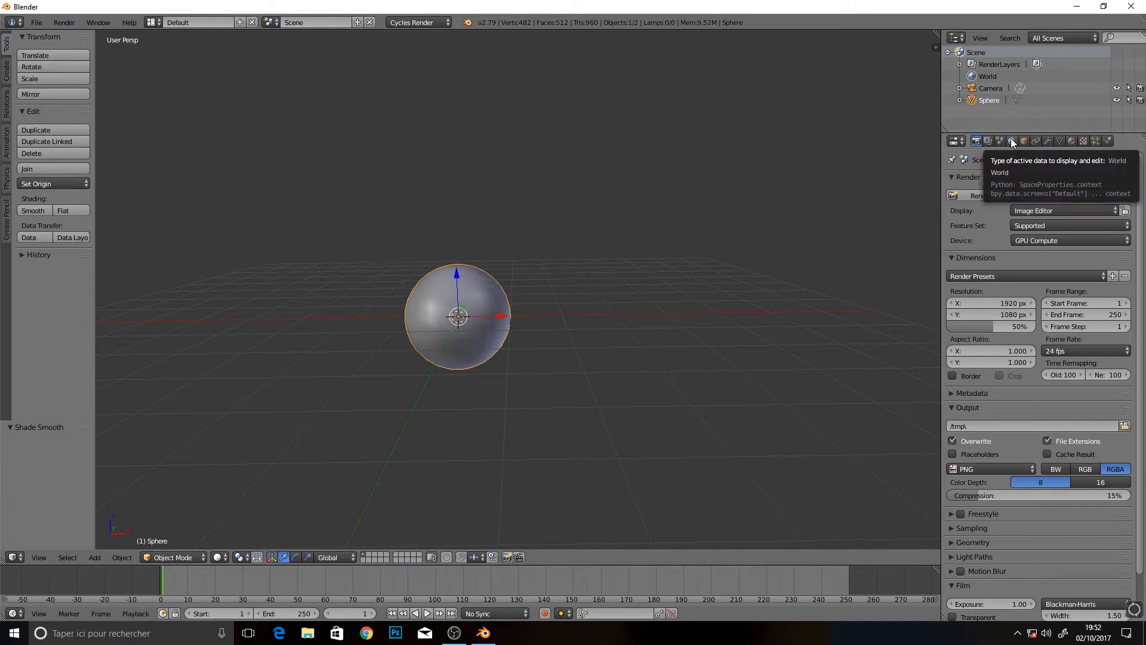
click(1011, 141)
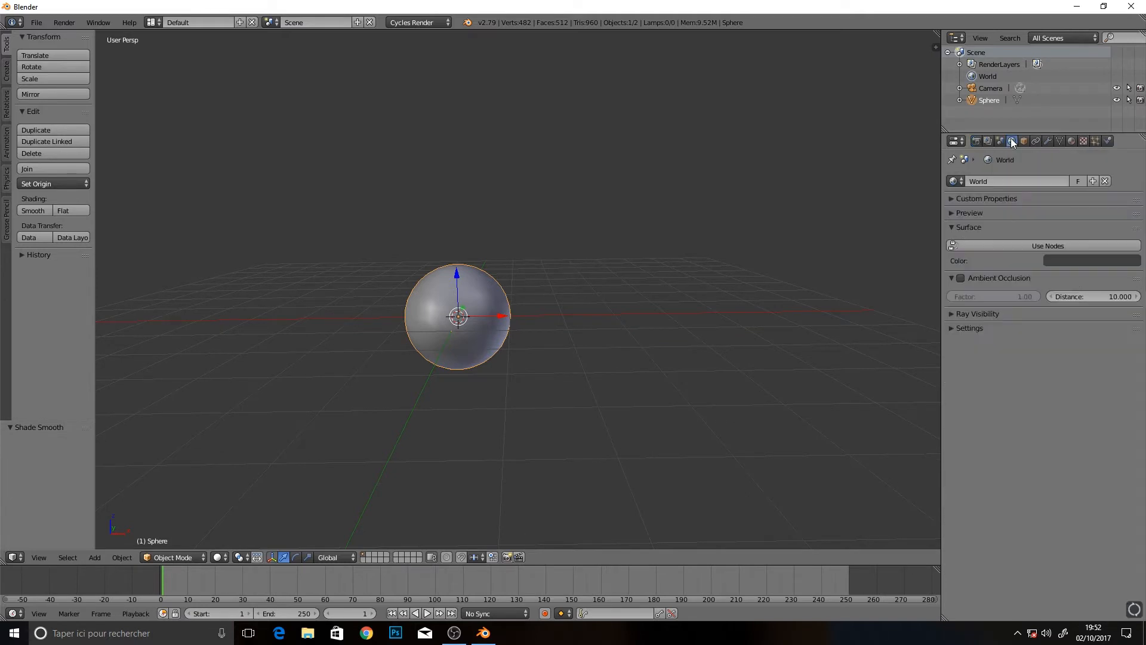
click(1007, 245)
drag(942, 239, 894, 239)
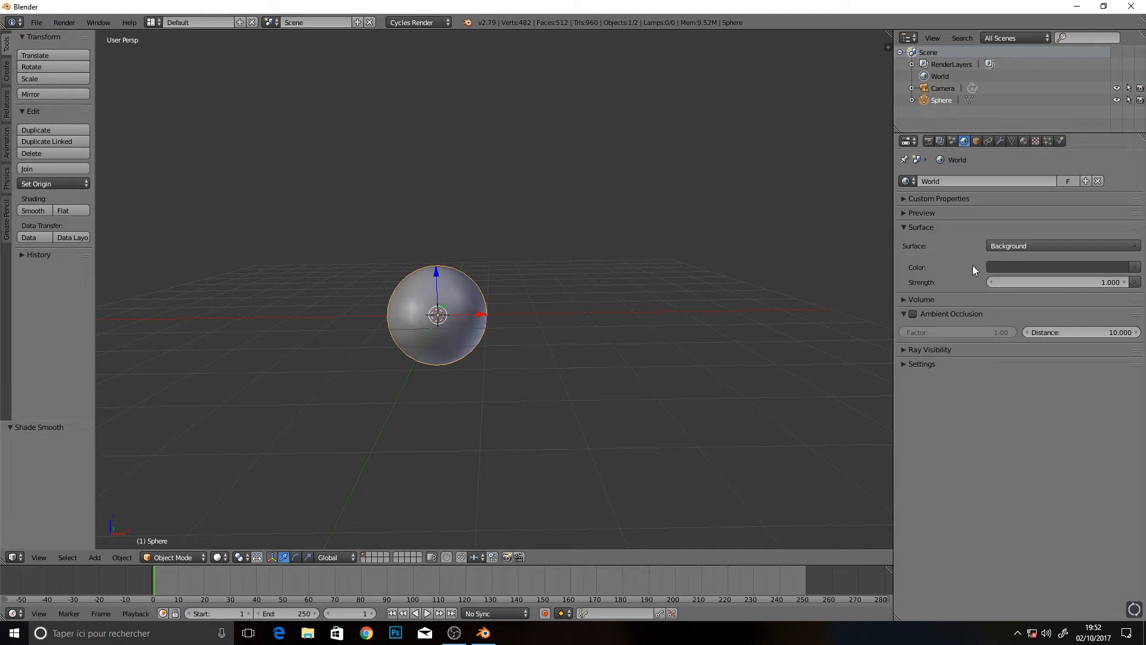
click(1134, 267)
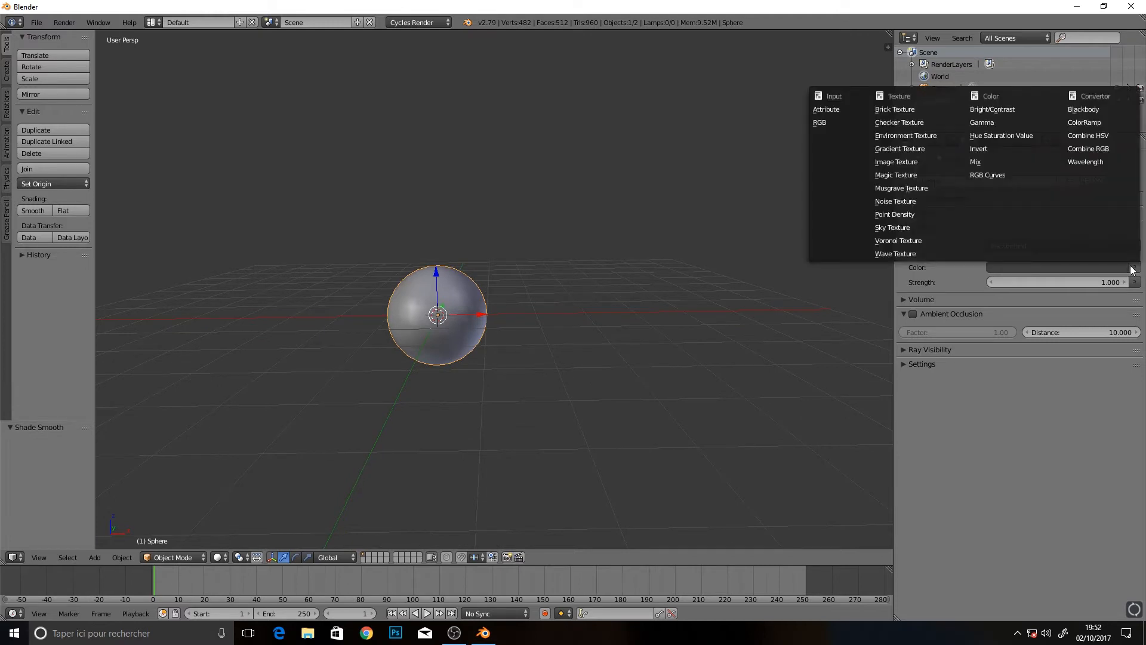
click(896, 148)
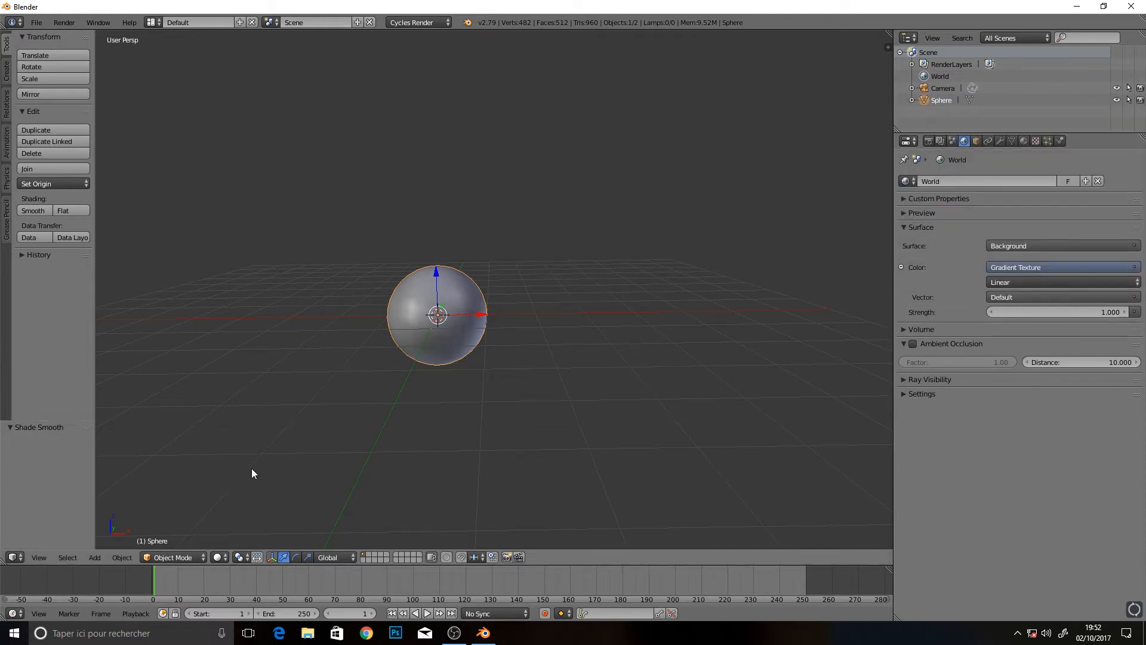
Preview the gradient background from the front view in Rendered shading, and return to Solid shading
key(KP_1)
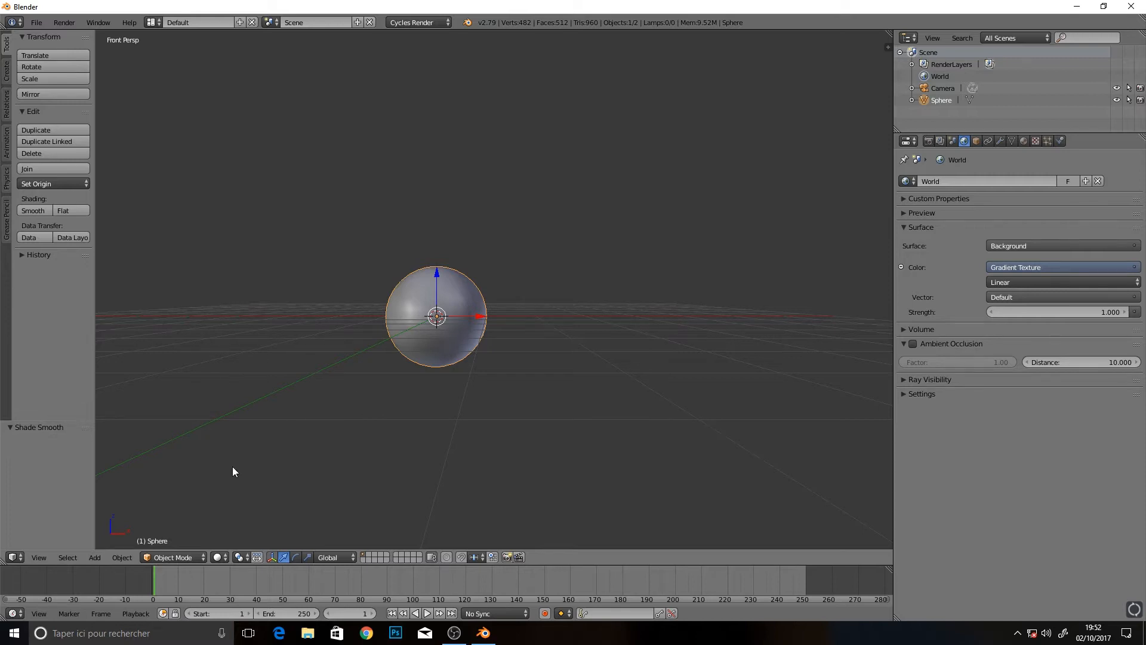
click(218, 557)
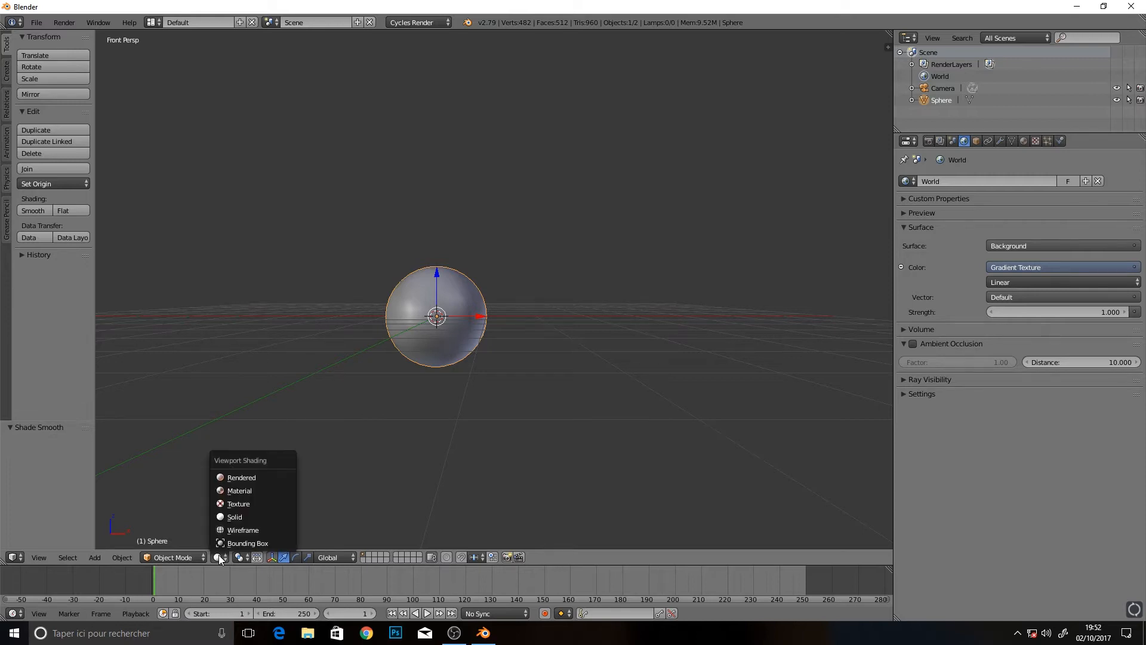
click(246, 478)
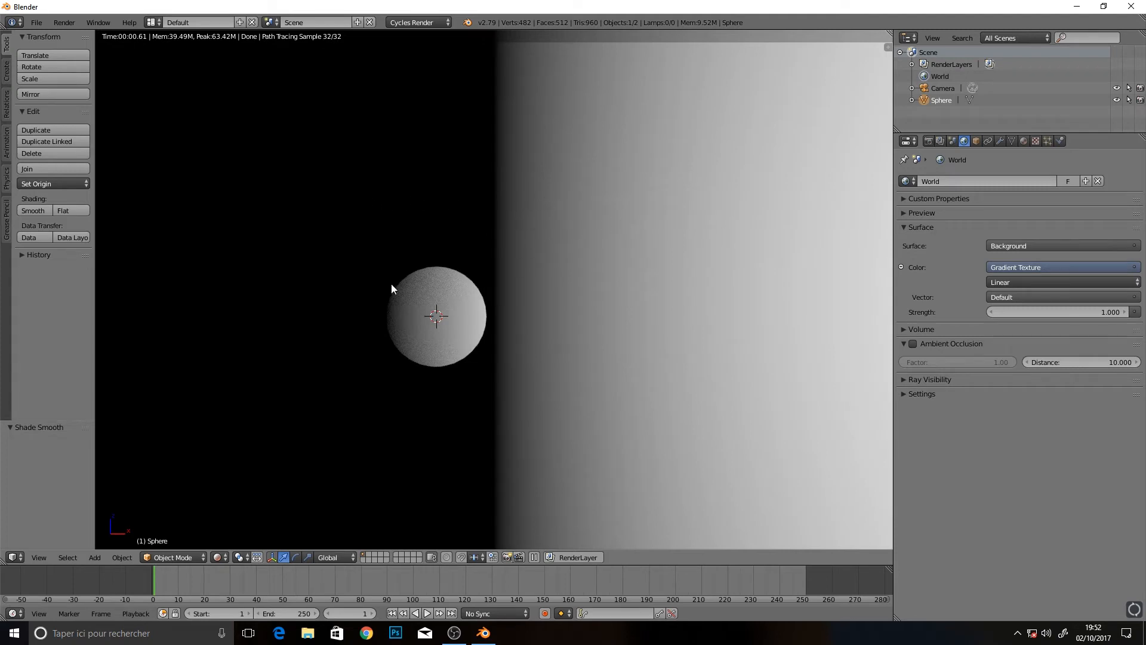
click(220, 558)
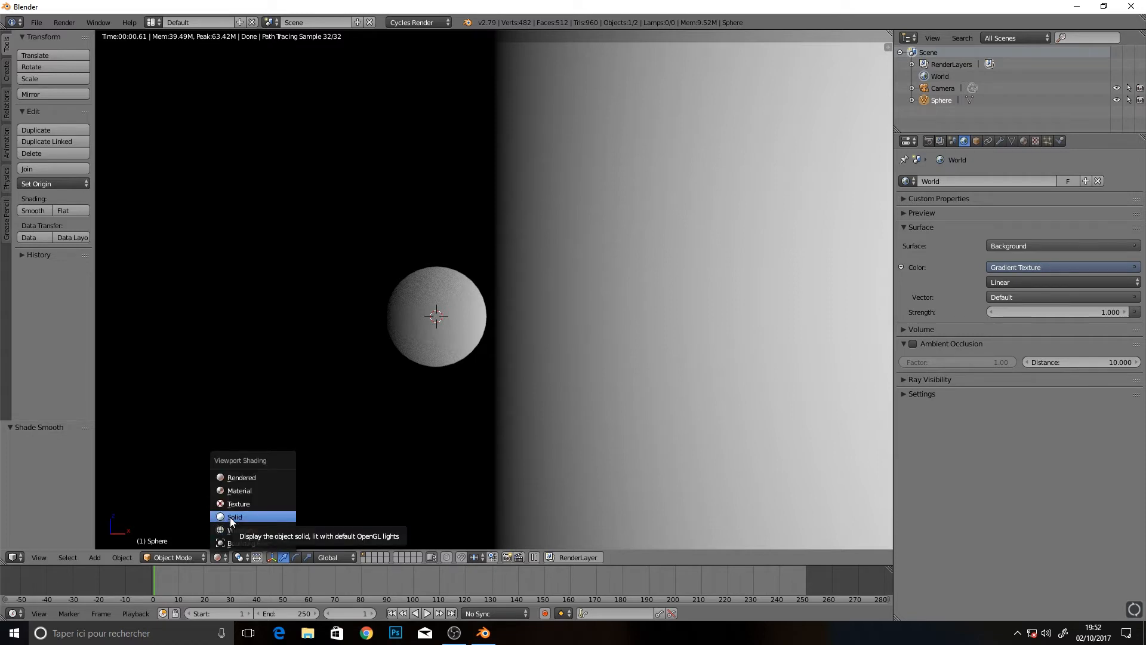
click(231, 517)
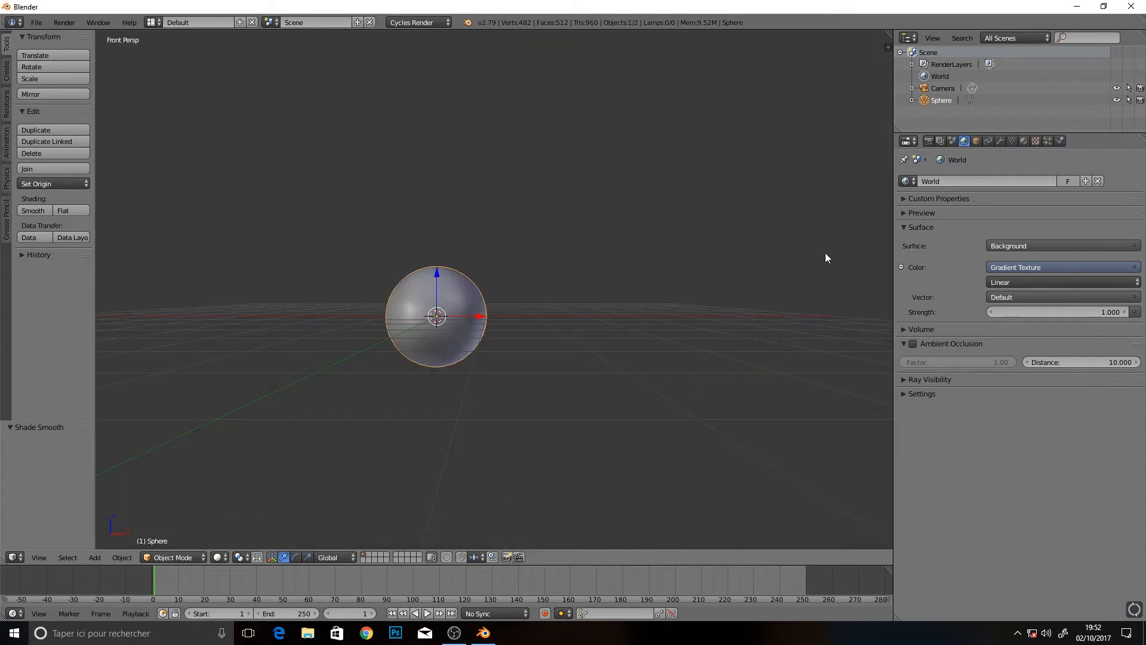
Change the Properties area to a Node Editor, widen it to about half the window and display the World nodes
click(908, 141)
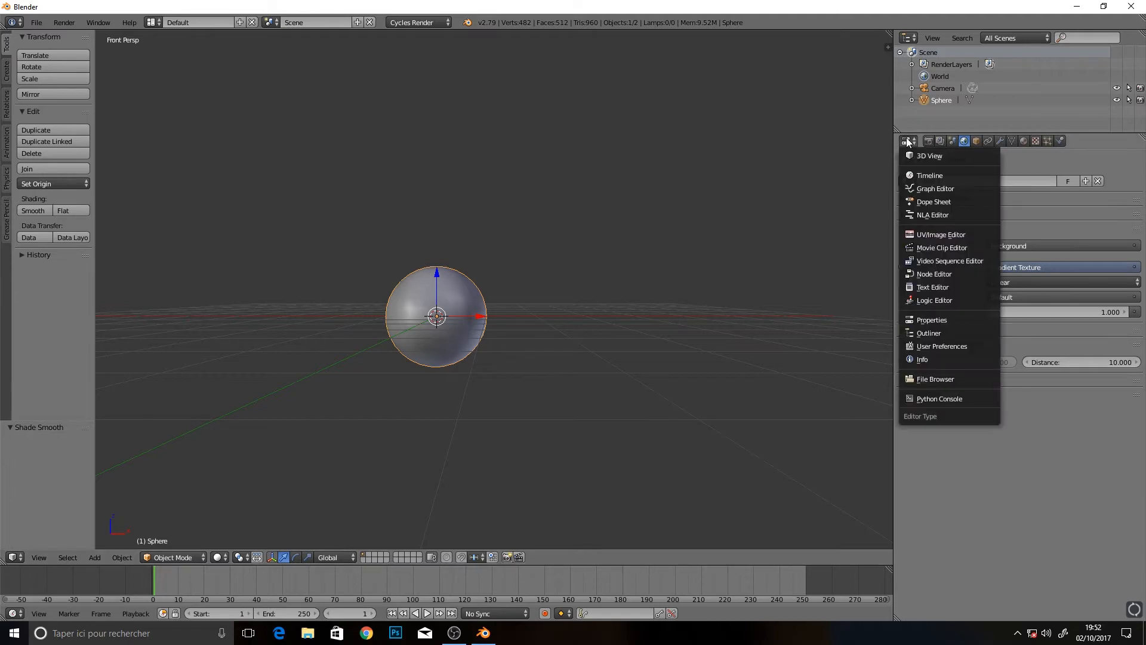
click(921, 275)
drag(894, 264, 621, 376)
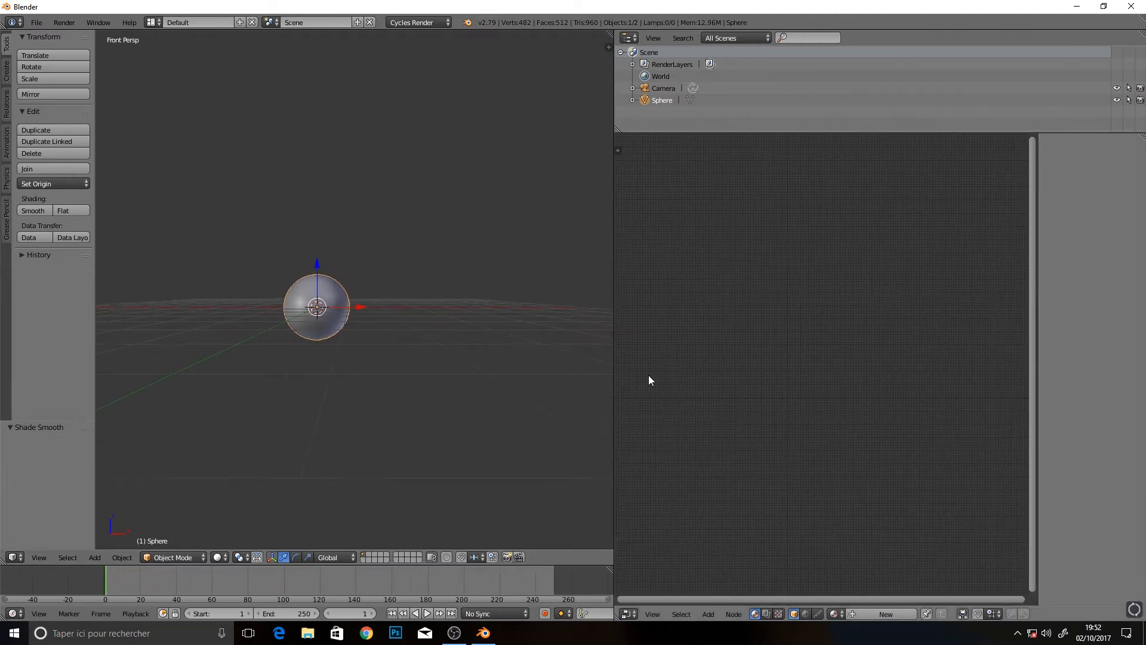
click(805, 614)
Arrange the Gradient Texture, Background and World Output nodes in a spaced-out row
scroll(769, 433, up, 4)
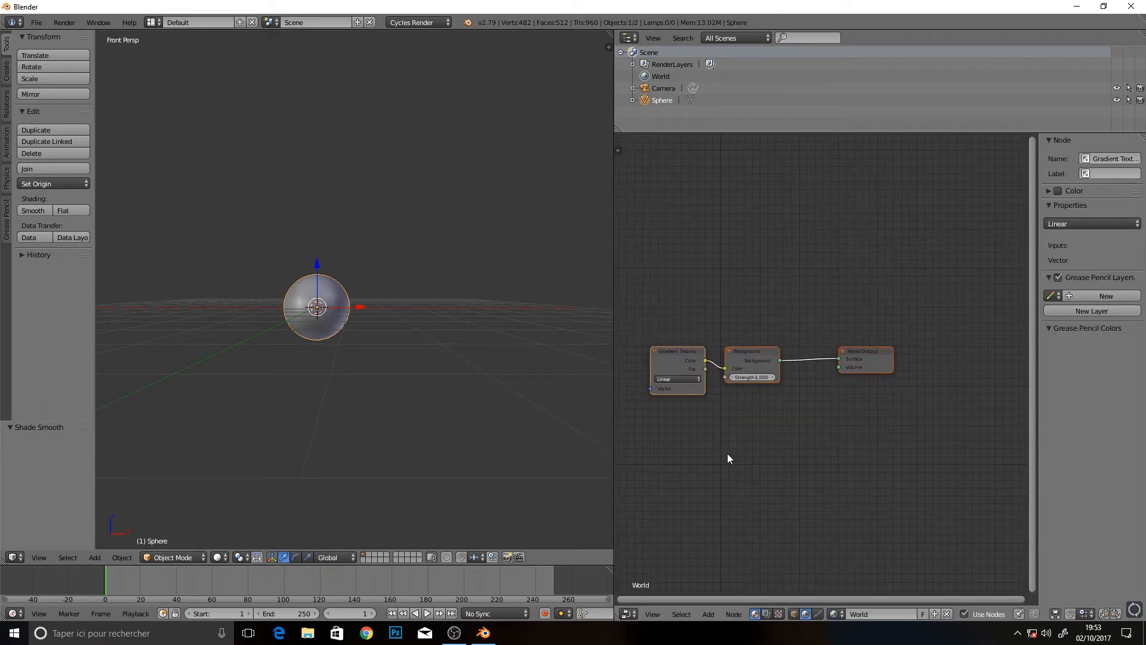
middle_drag(727, 453, 775, 443)
scroll(758, 424, up, 5)
drag(706, 334, 686, 278)
scroll(698, 341, down, 3)
drag(787, 338, 803, 256)
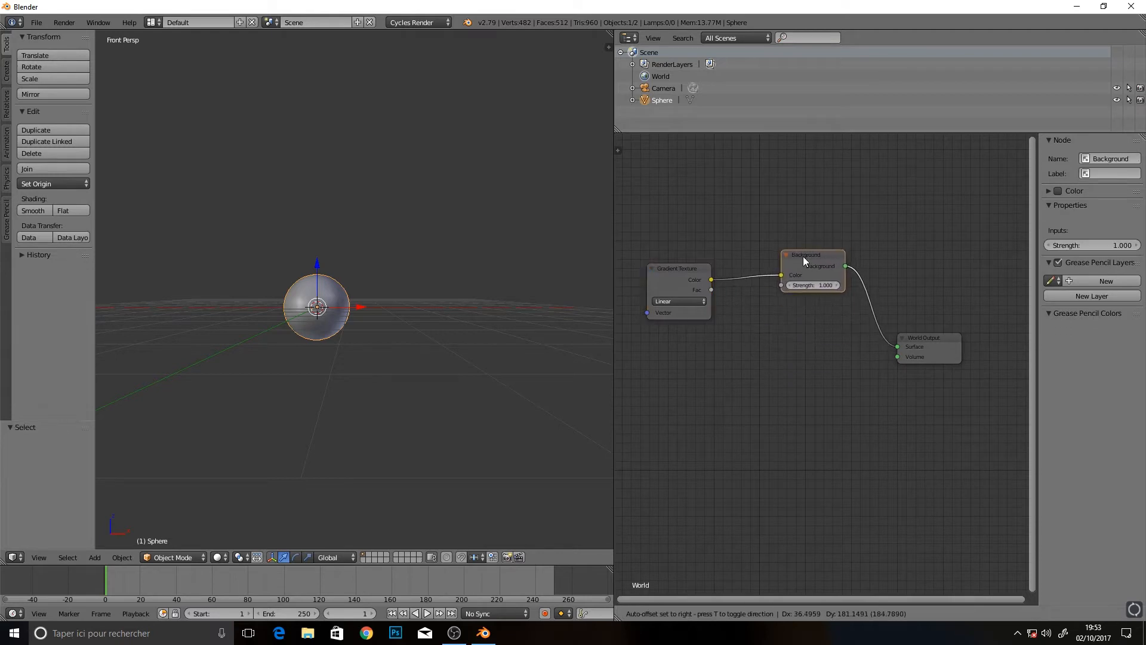
drag(917, 338, 940, 255)
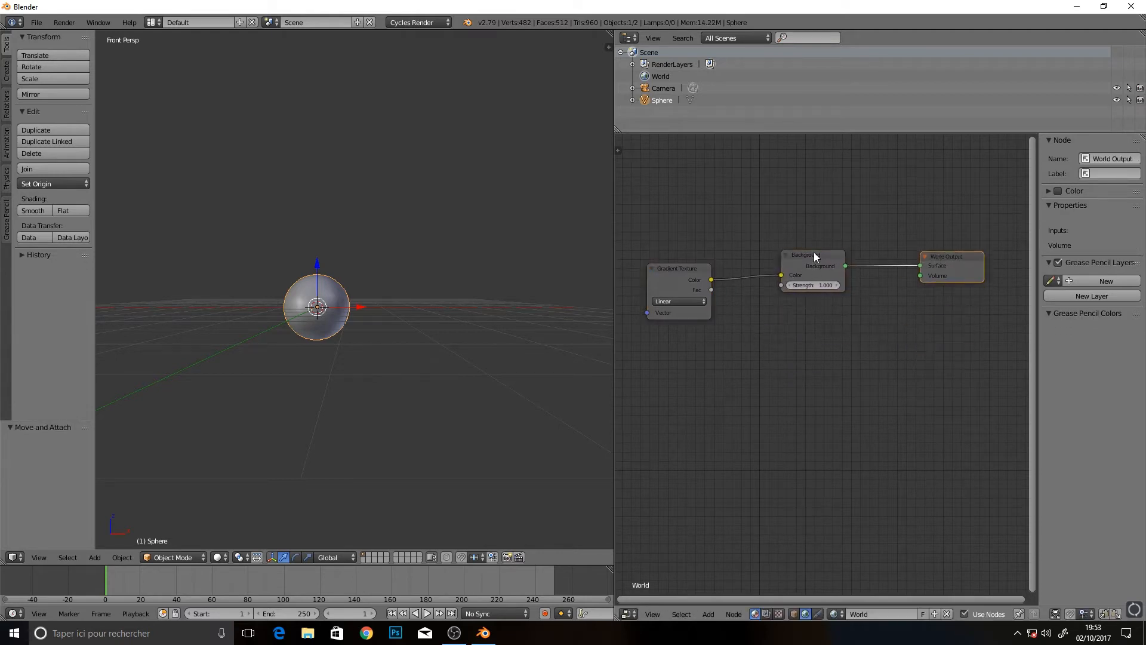
drag(694, 270, 672, 252)
scroll(724, 506, down, 1)
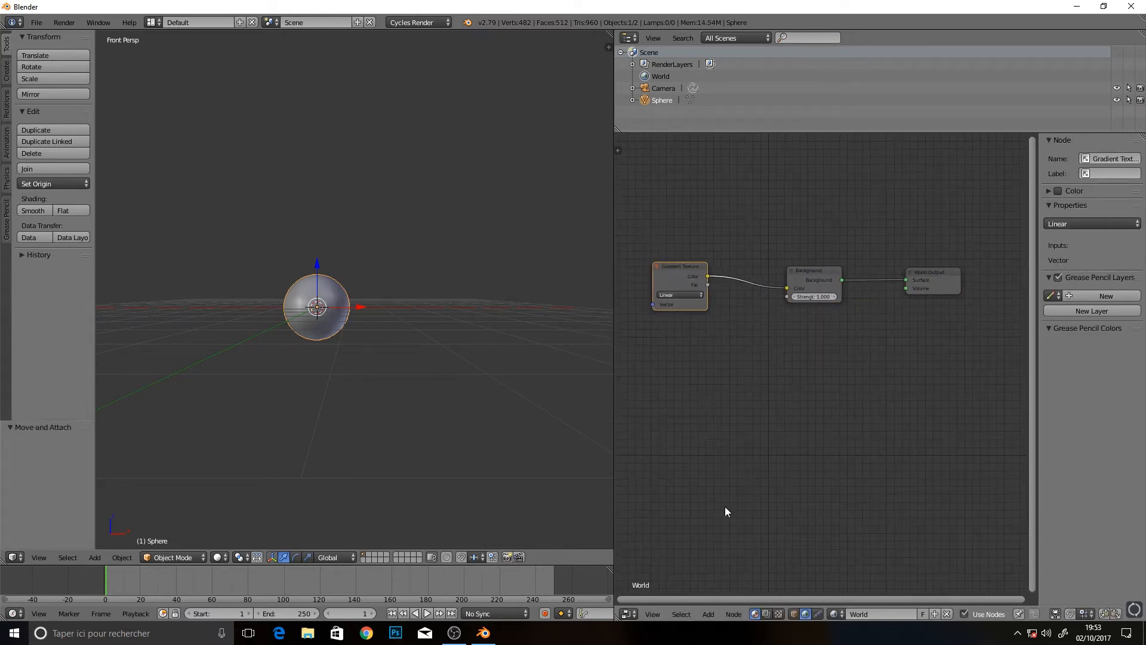
Add a Texture Coordinate input node and place it before the Gradient Texture node
click(707, 614)
mouse_move(728, 588)
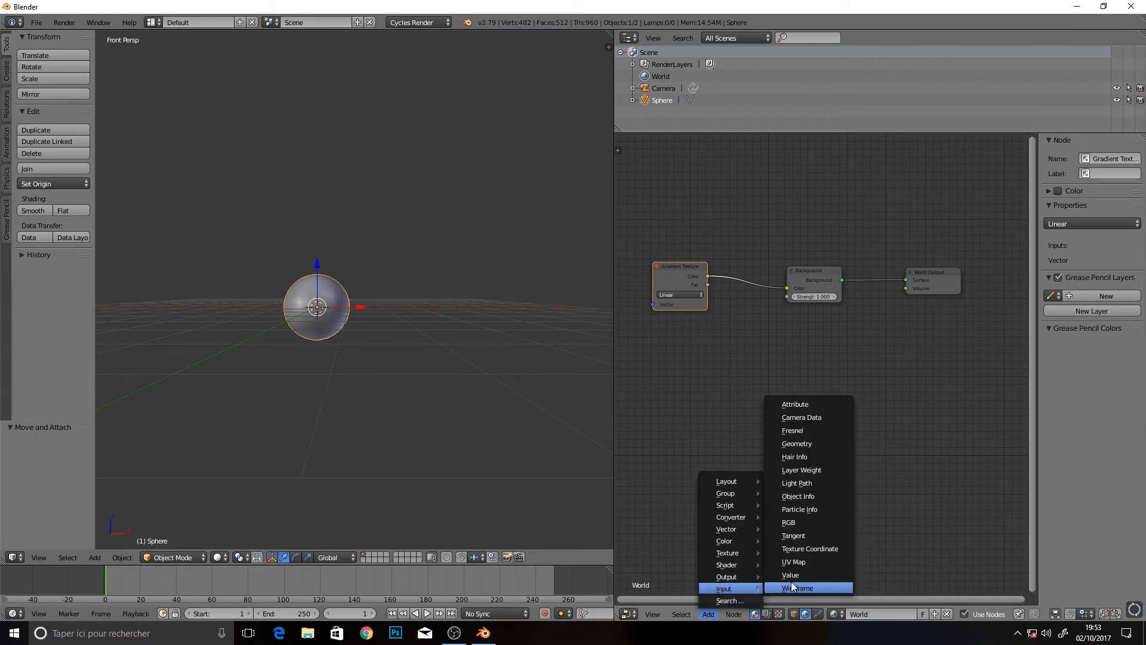
click(811, 548)
click(719, 370)
middle_drag(820, 420, 865, 421)
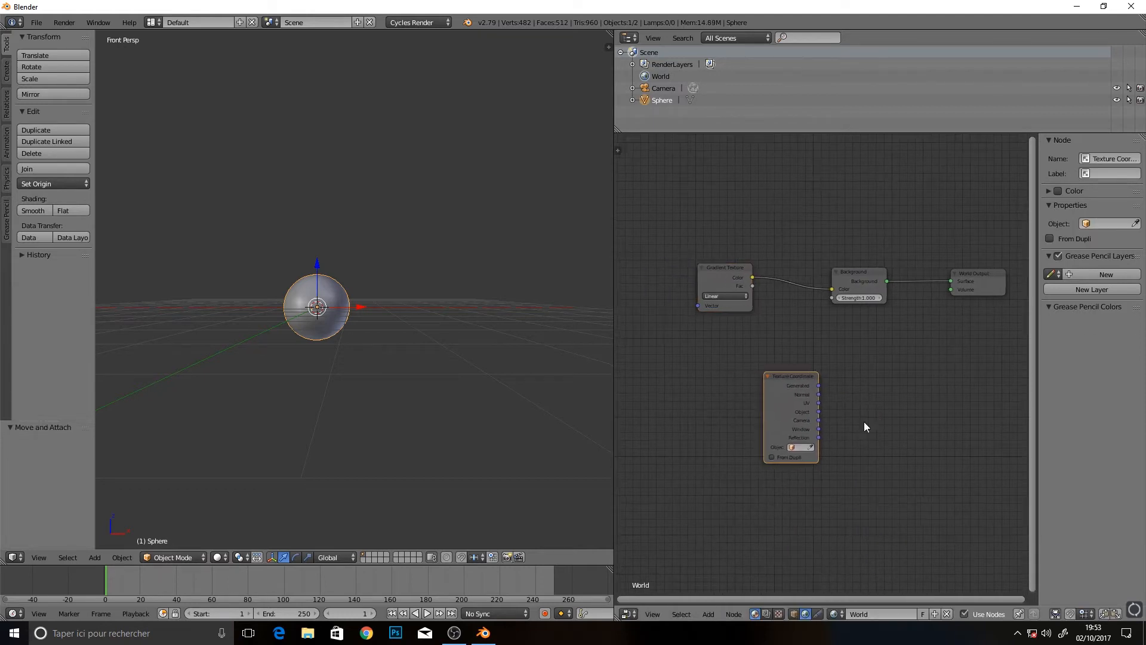
drag(798, 378, 647, 236)
middle_drag(647, 235, 692, 253)
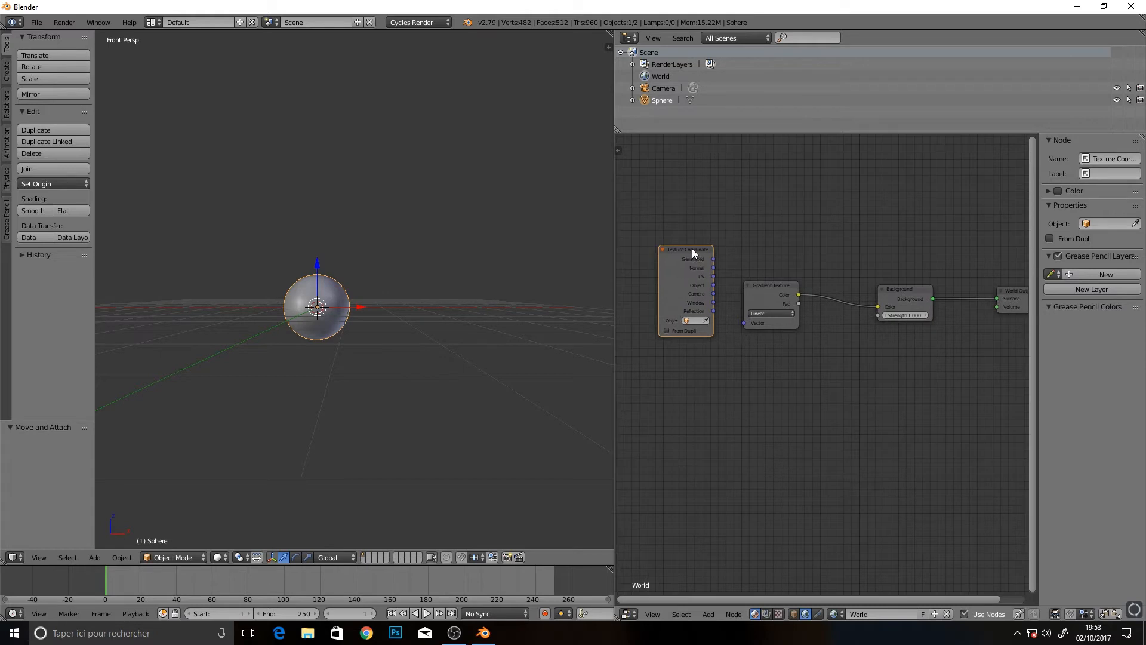
drag(692, 252, 729, 234)
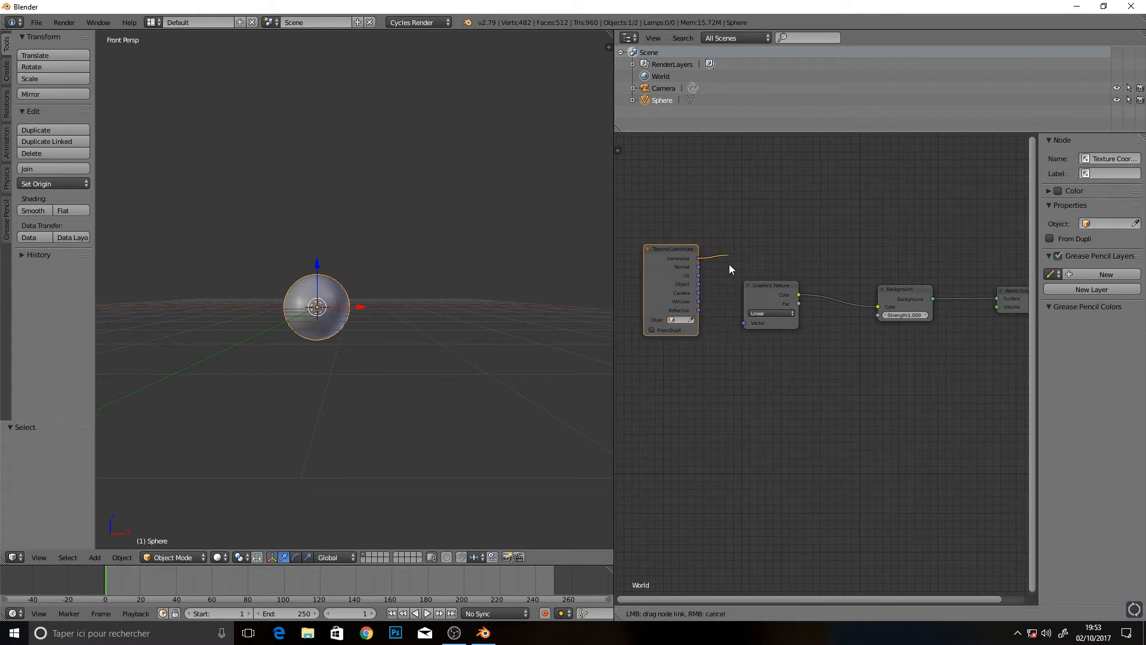
Link the Generated output of Texture Coordinate to the Gradient Texture's Vector input and space the two nodes apart
drag(730, 325, 744, 325)
scroll(739, 330, down, 2)
drag(686, 264, 654, 258)
Add a Mapping vector node and insert it on the link between the Texture Coordinate and Gradient Texture nodes
middle_drag(747, 405, 780, 408)
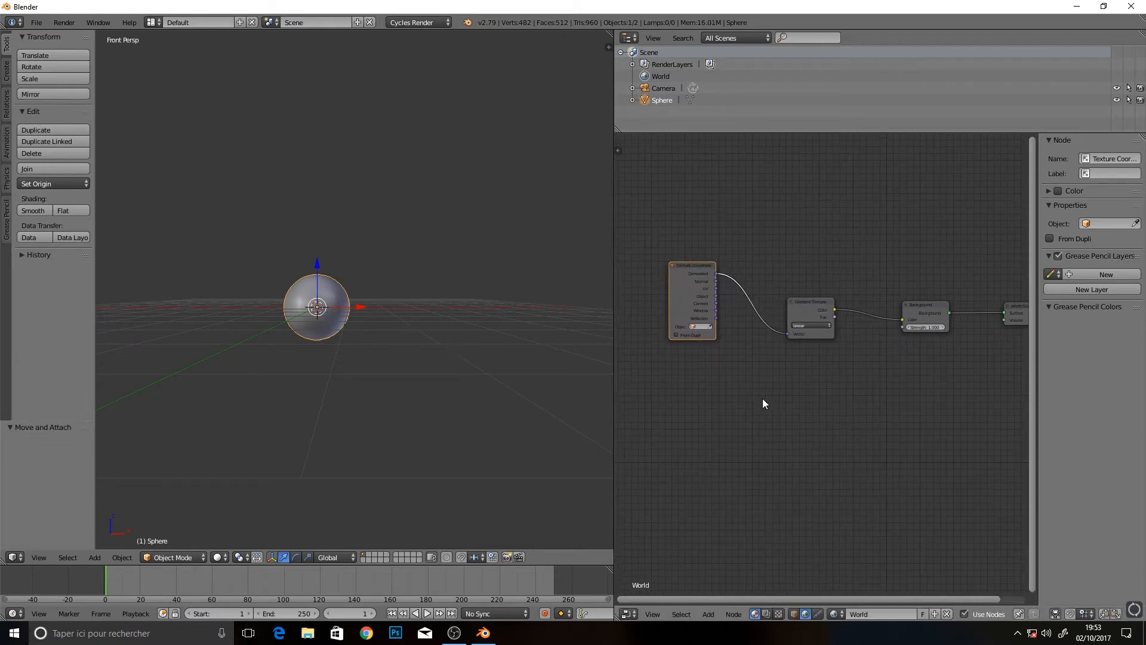
scroll(761, 397, up, 1)
click(713, 611)
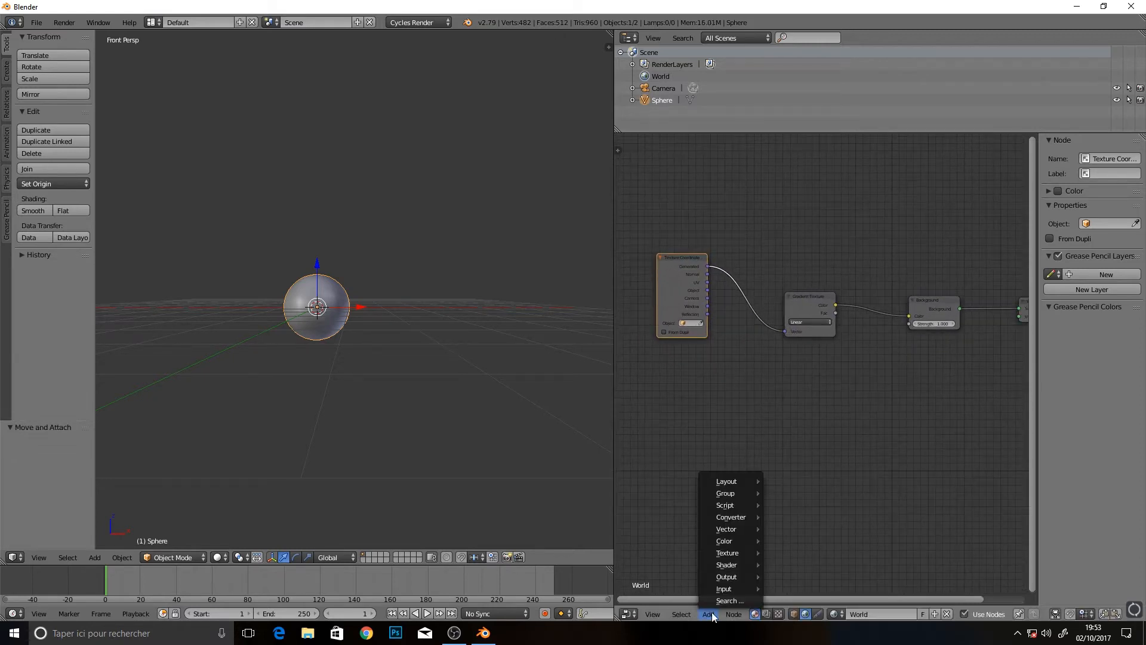
mouse_move(732, 530)
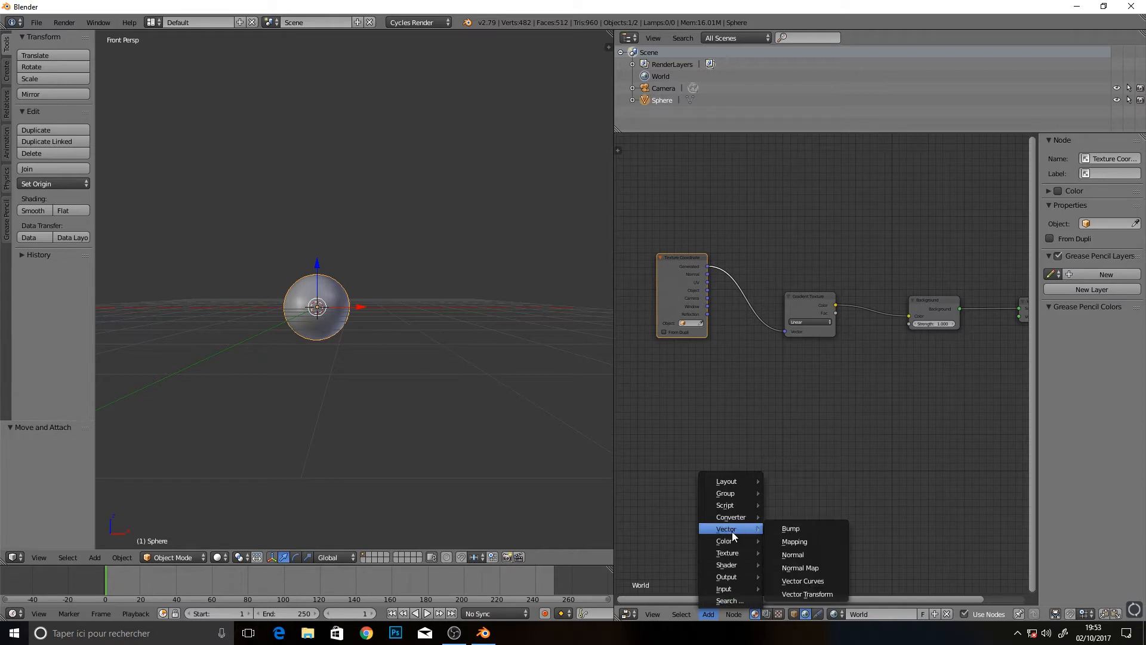
click(797, 541)
click(726, 357)
scroll(709, 316, down, 1)
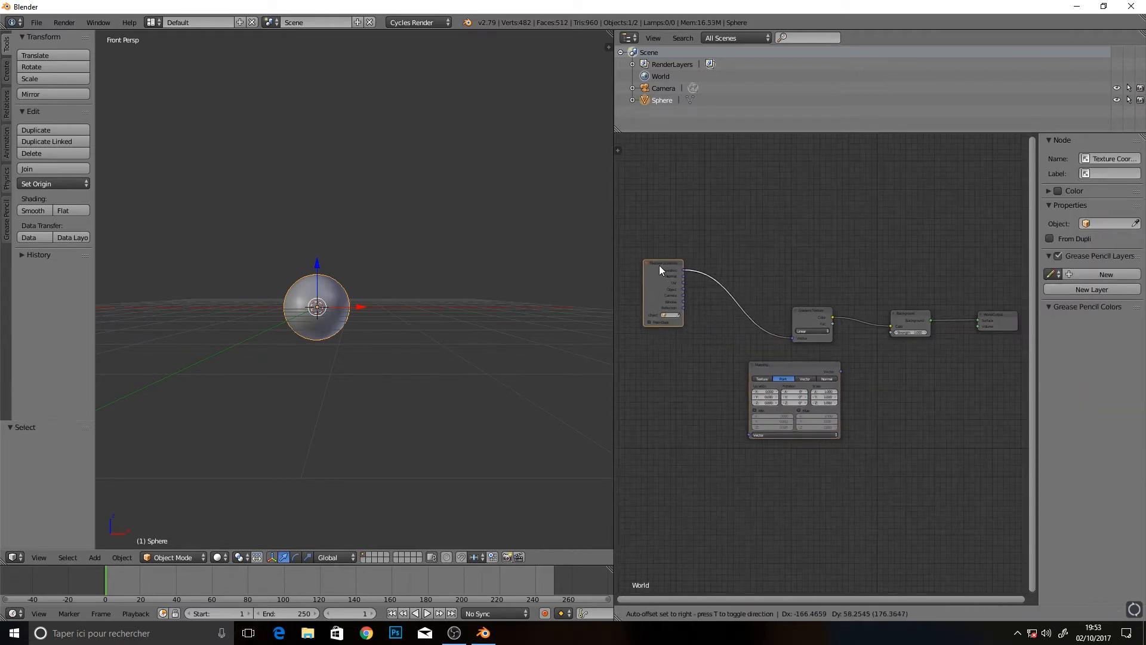
drag(788, 366, 758, 286)
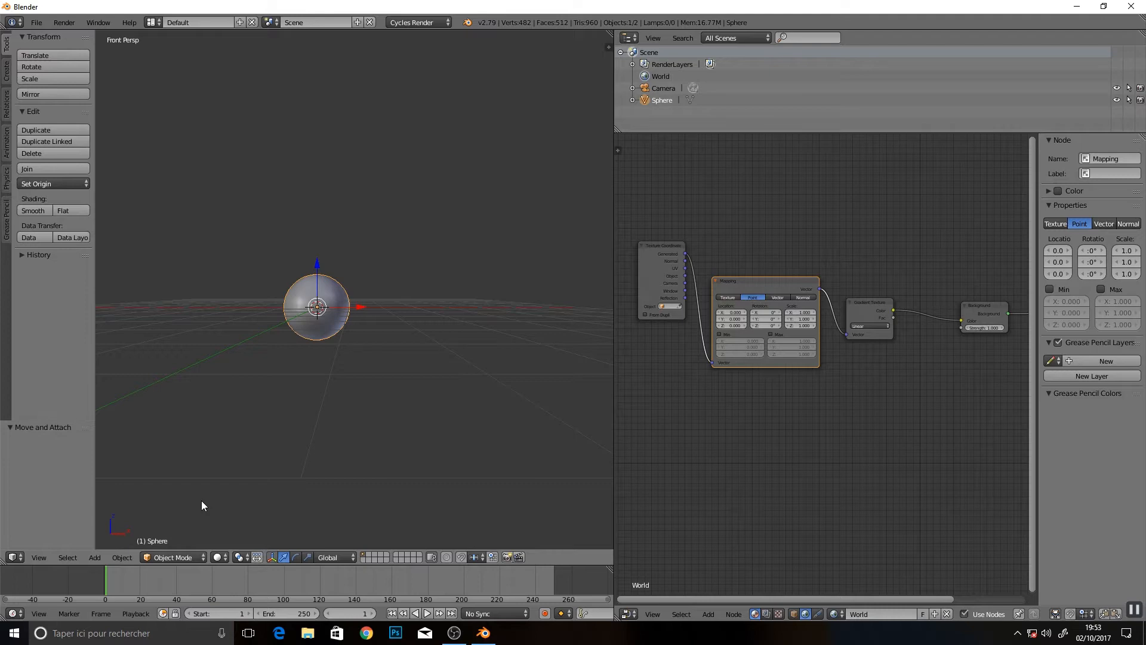
Display the 3D view in Rendered shading and set the Mapping node's Y rotation to 90°
click(218, 557)
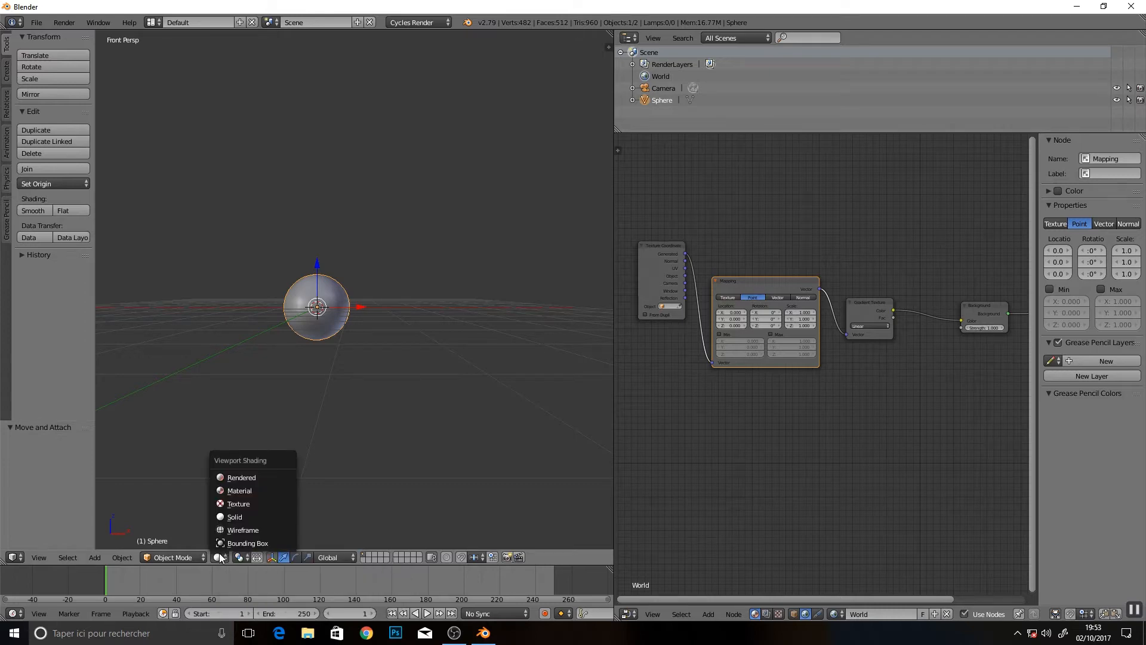
click(246, 475)
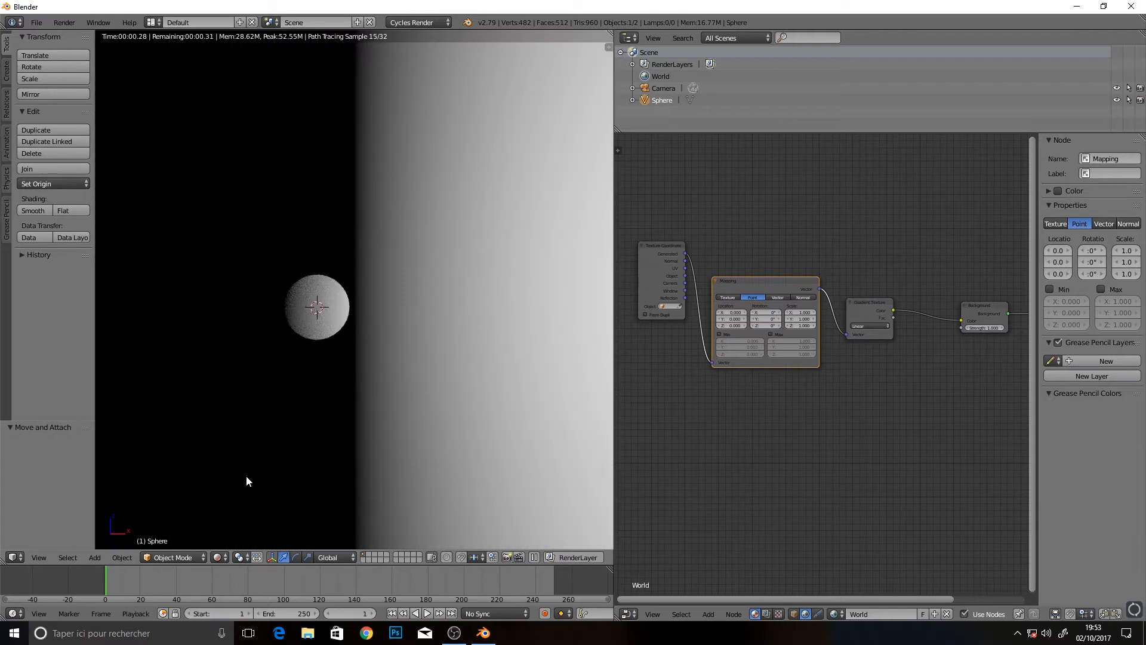
mouse_move(768, 319)
mouse_down()
mouse_move(788, 320)
mouse_move(753, 321)
mouse_up()
click(761, 319)
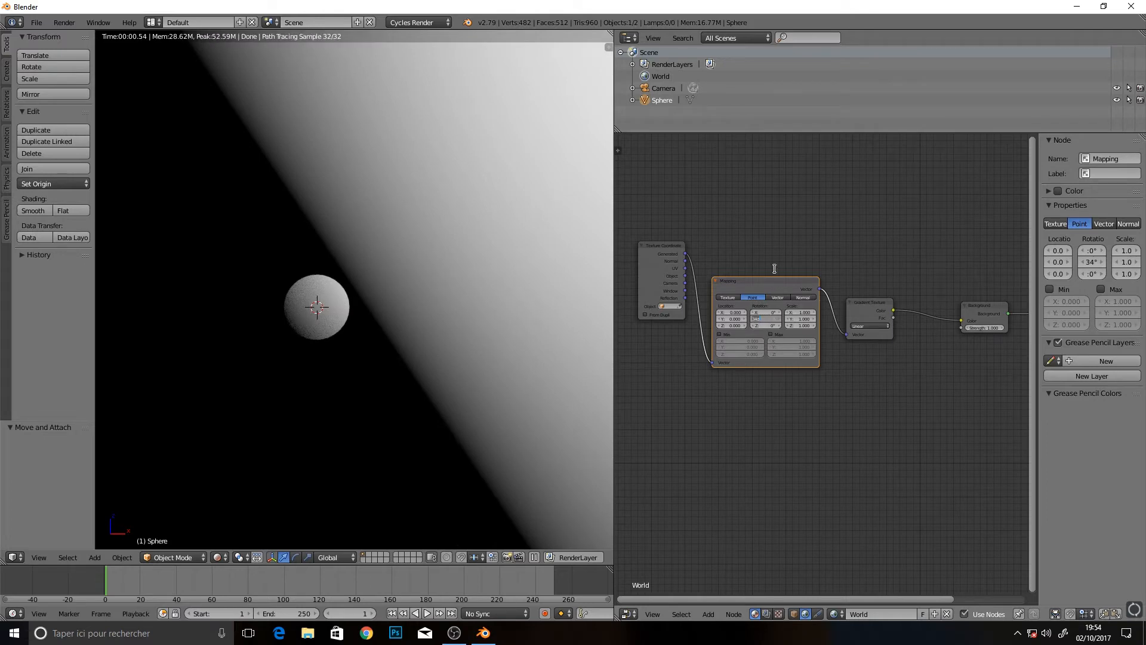
text(90)
key(Return)
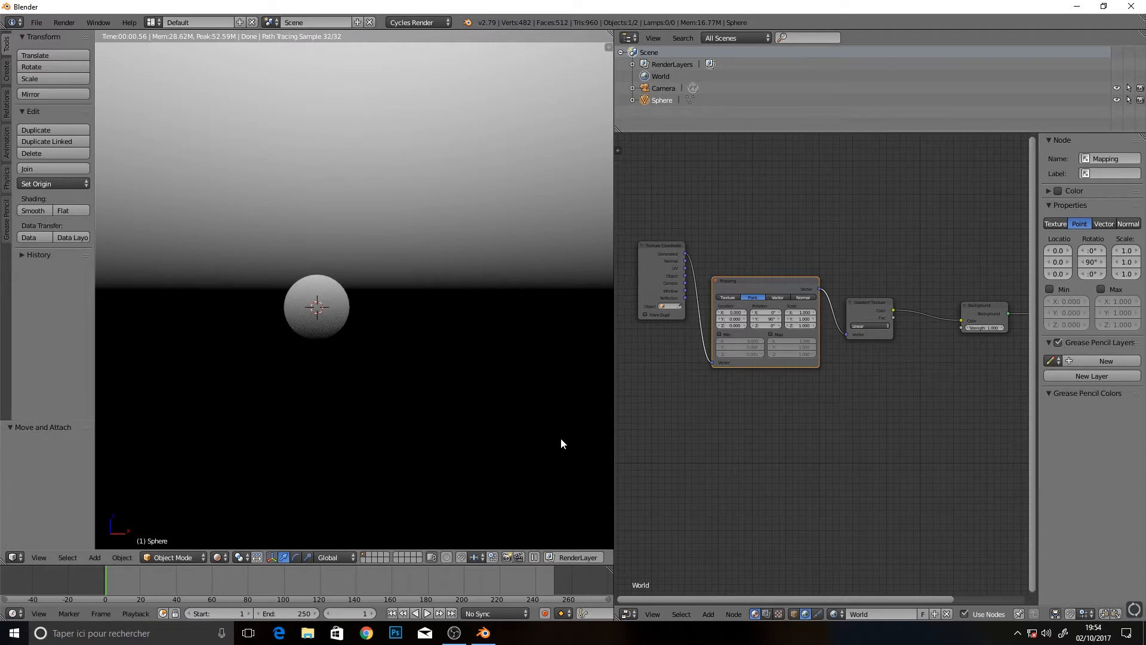
Add a ColorRamp converter node and insert it on the link between the Gradient Texture and Background nodes
scroll(898, 383, down, 2)
middle_drag(939, 391, 850, 383)
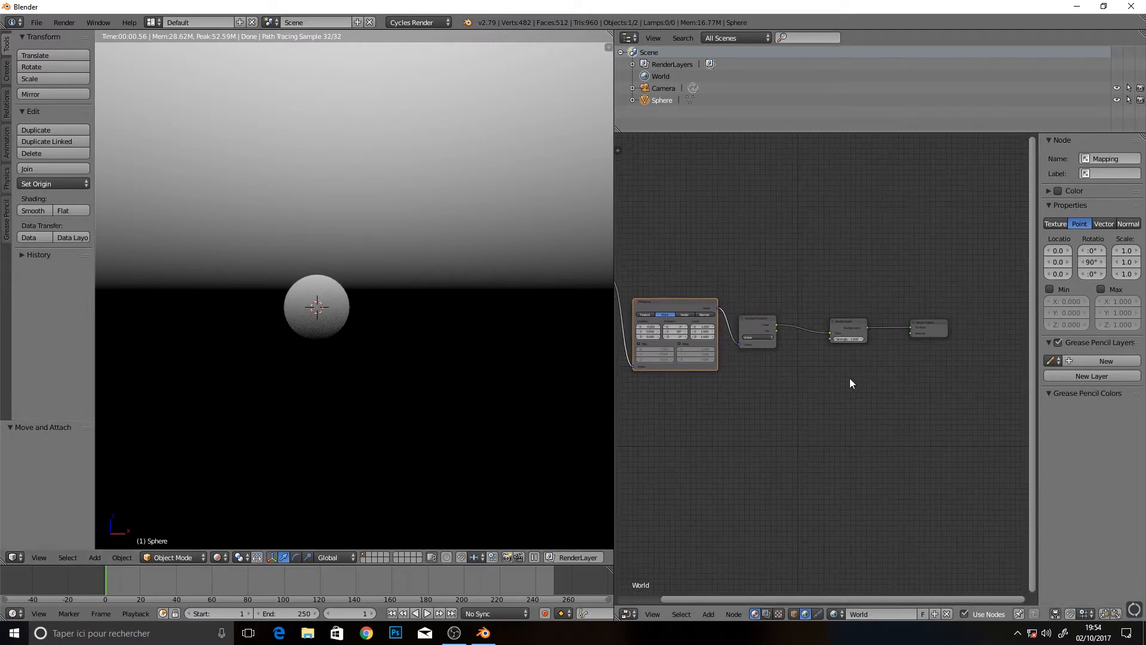
drag(853, 324, 874, 317)
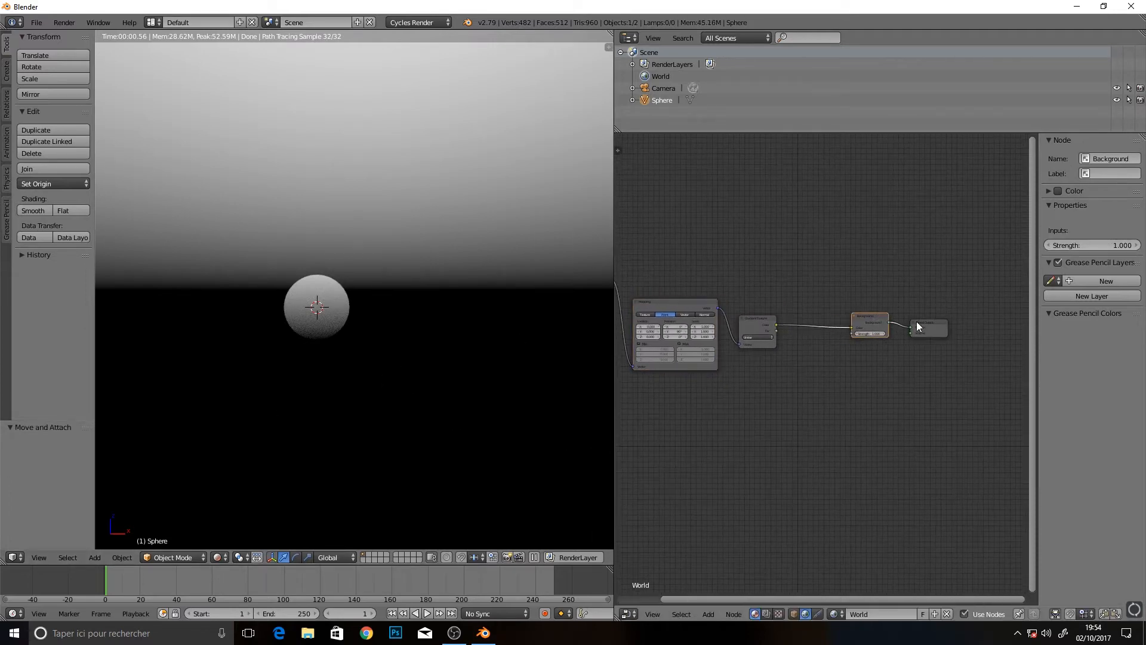
click(708, 614)
mouse_move(743, 523)
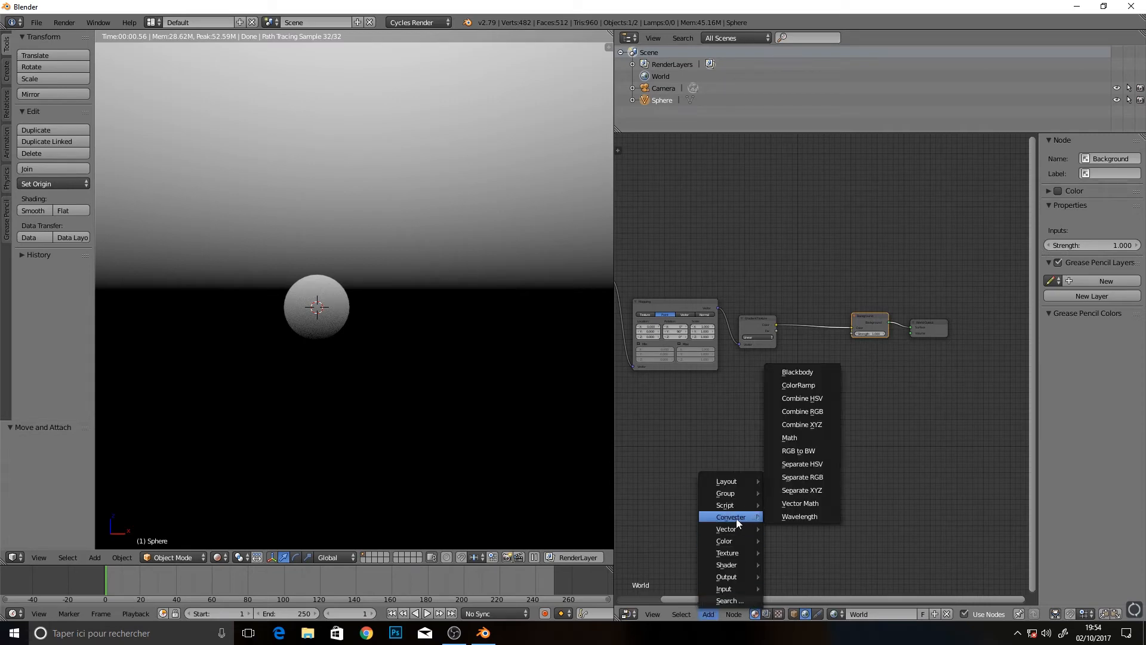
click(800, 385)
click(798, 369)
scroll(818, 376, up, 5)
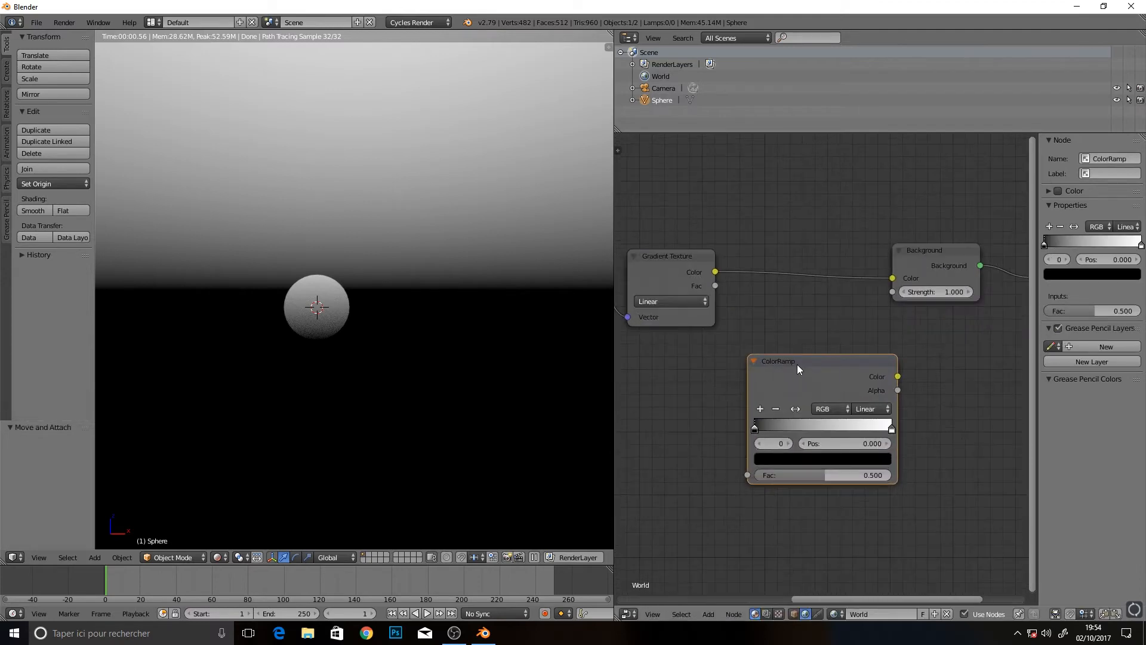
drag(796, 365, 783, 348)
click(950, 251)
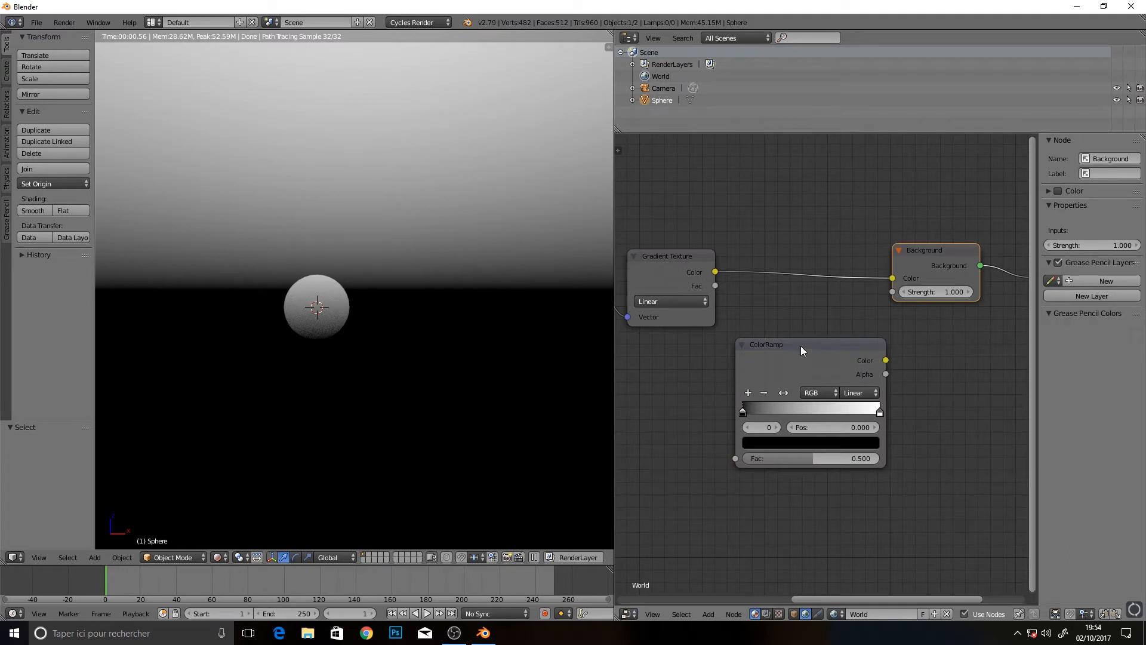
drag(801, 346, 794, 246)
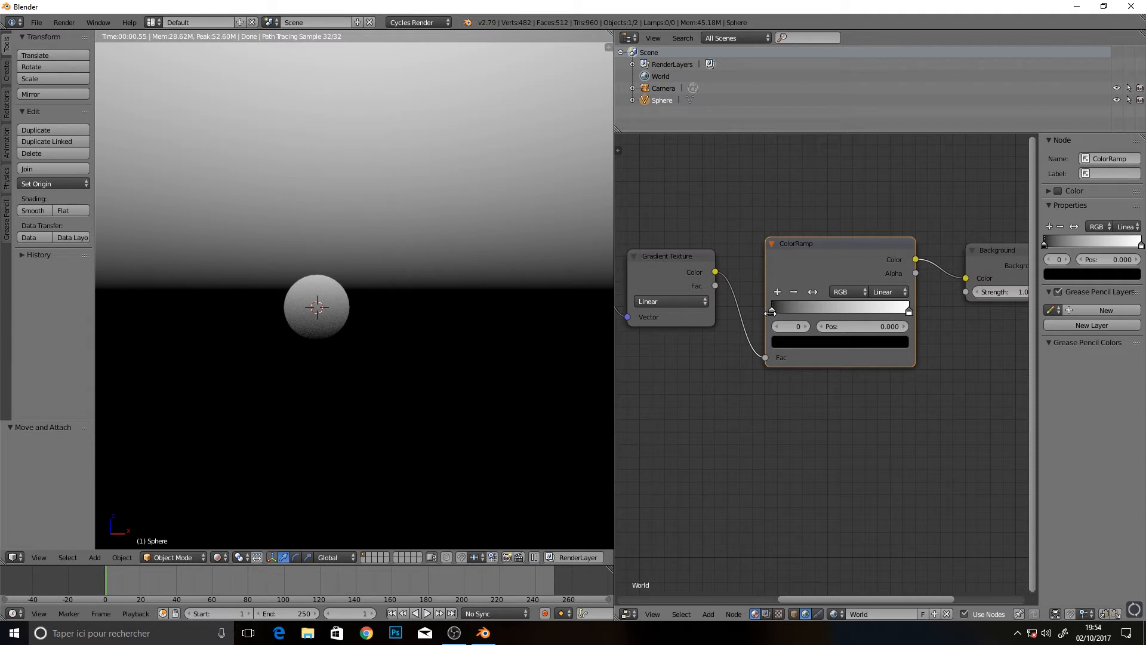
Recolour the ColorRamp's black stop to a muted slate blue and its white stop to a light sky blue
click(793, 344)
mouse_move(879, 213)
mouse_down()
mouse_move(879, 199)
mouse_move(827, 205)
mouse_move(879, 213)
mouse_up()
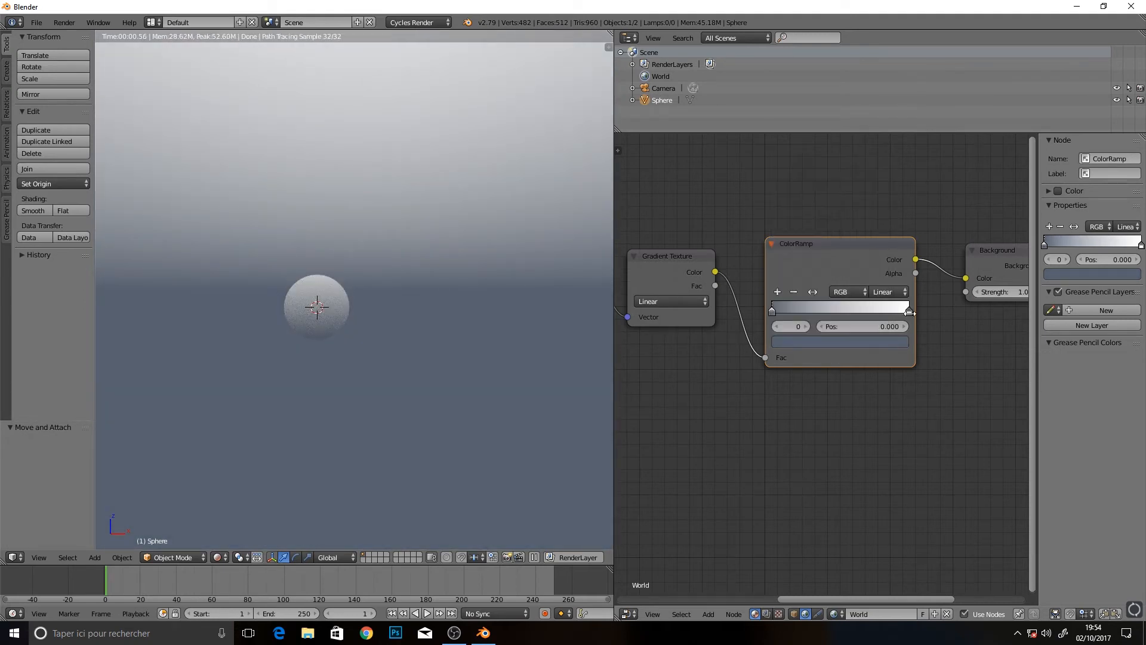
click(908, 311)
click(853, 344)
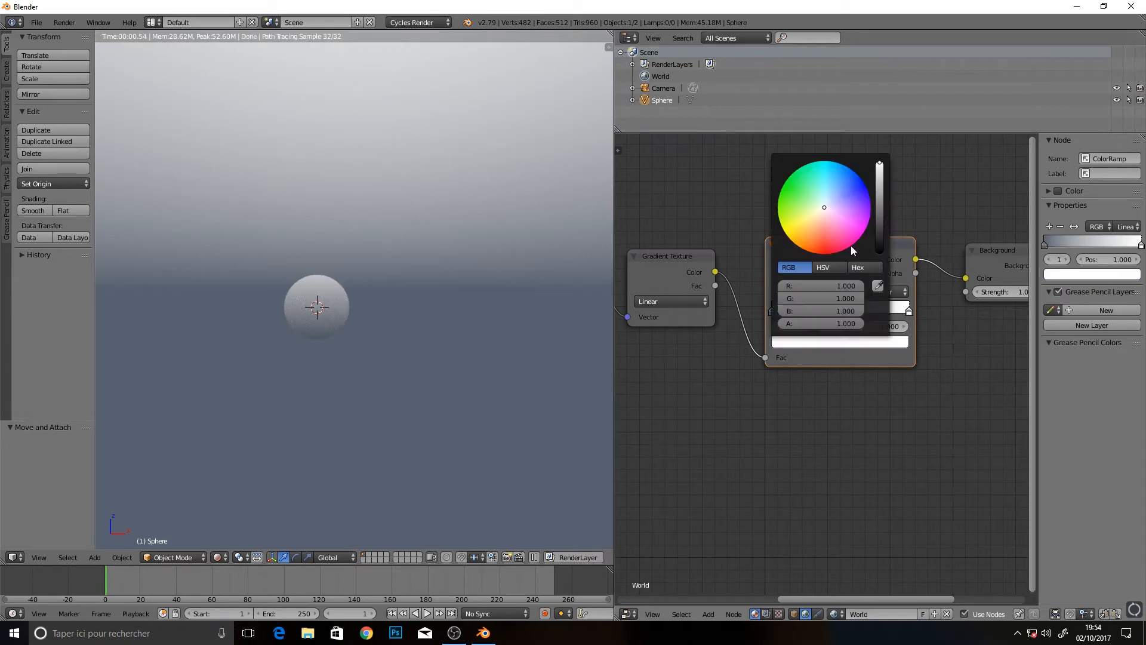
drag(825, 207, 880, 162)
click(879, 173)
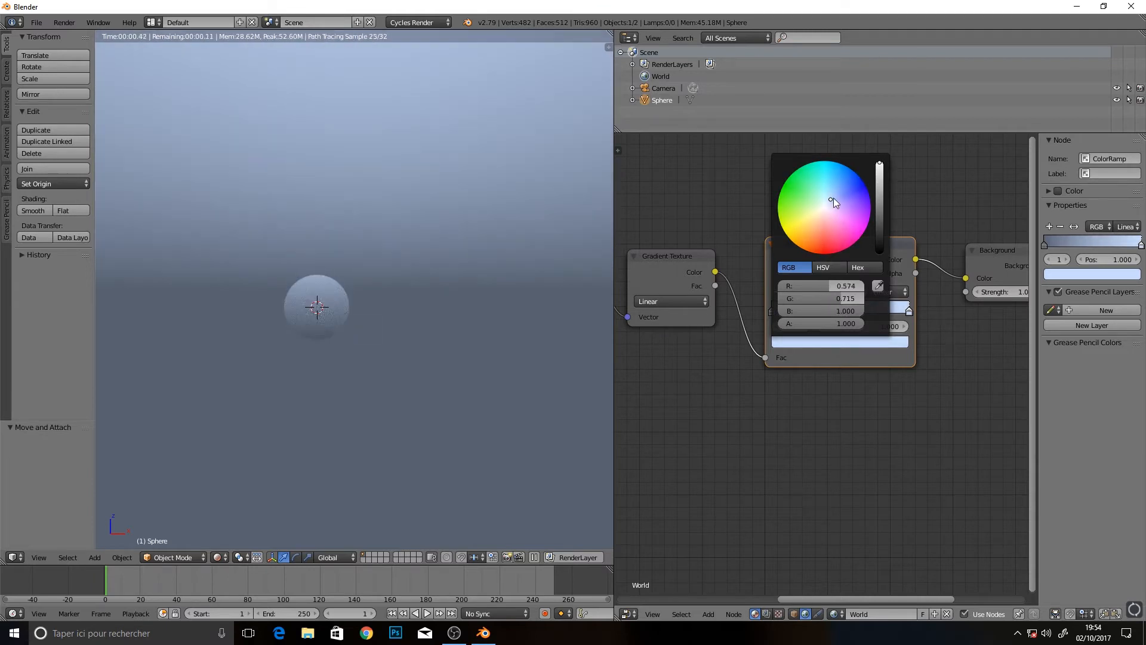
drag(831, 200, 832, 197)
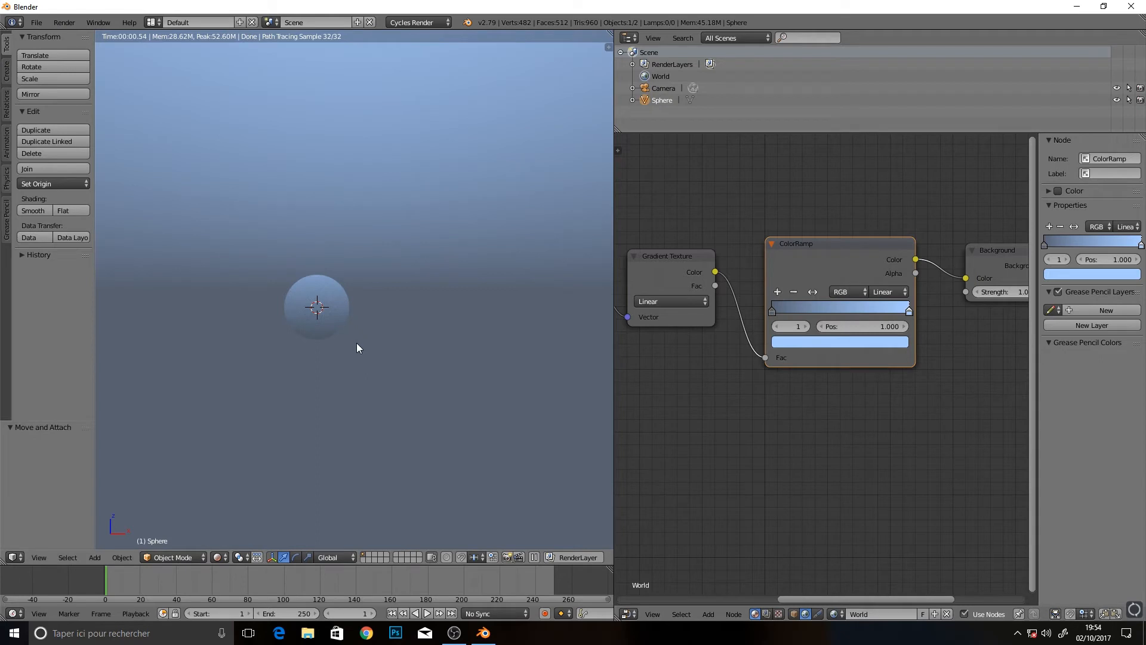
Add a middle stop at position 0.500 to the ColorRamp and colour it pale yellow-beige
click(776, 291)
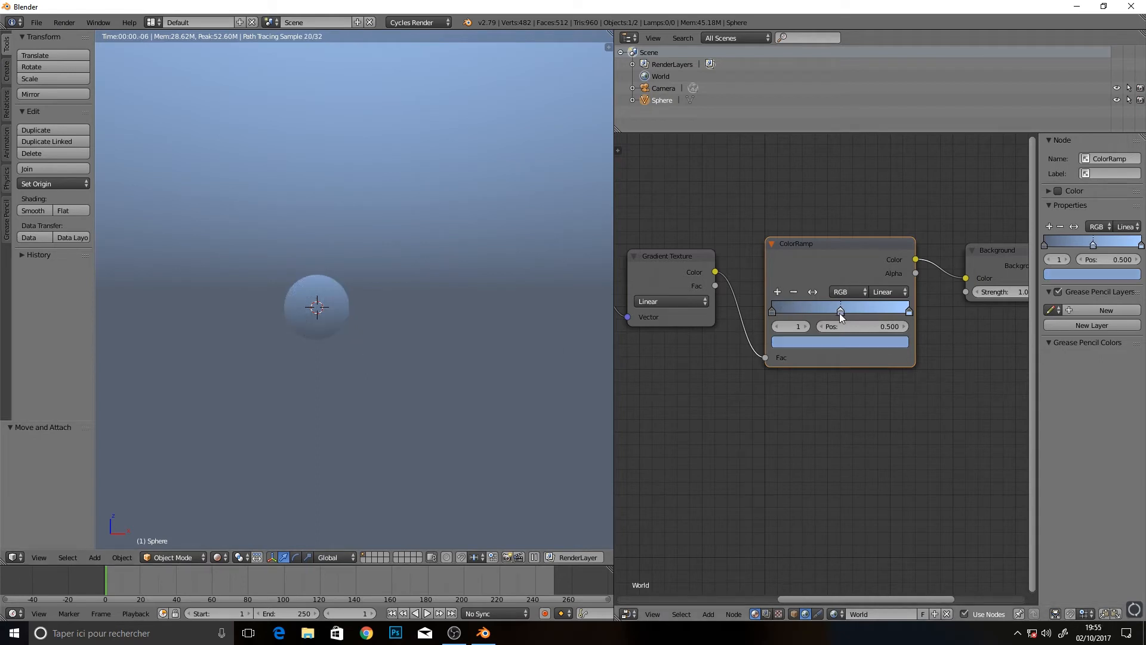
click(829, 342)
drag(828, 203, 816, 210)
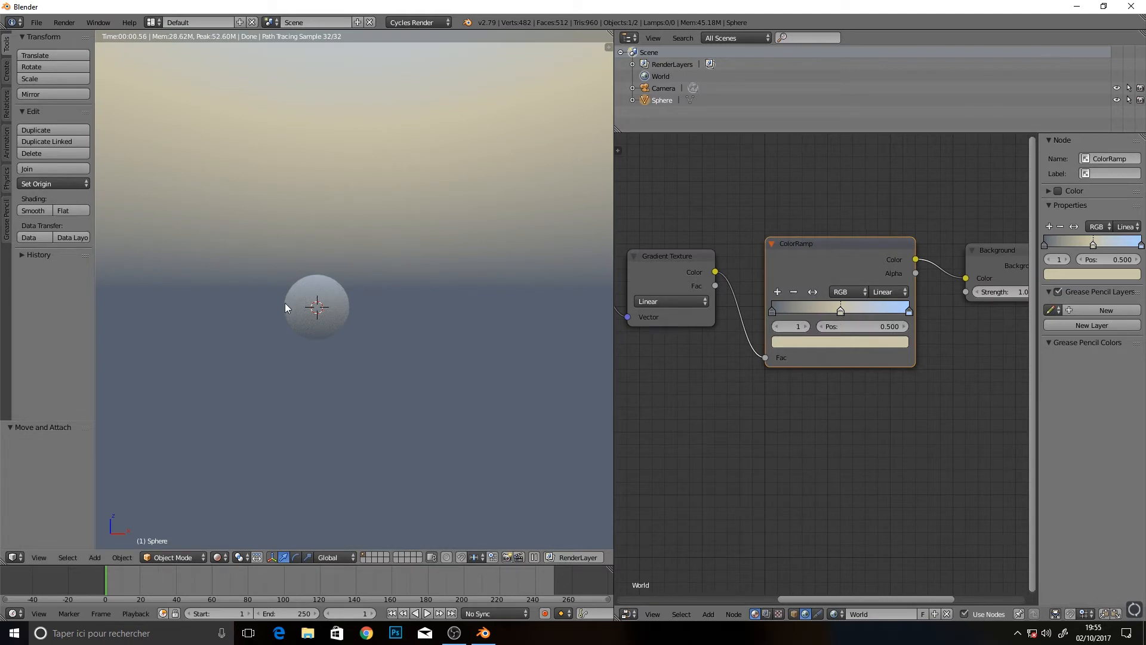
scroll(309, 353, up, 4)
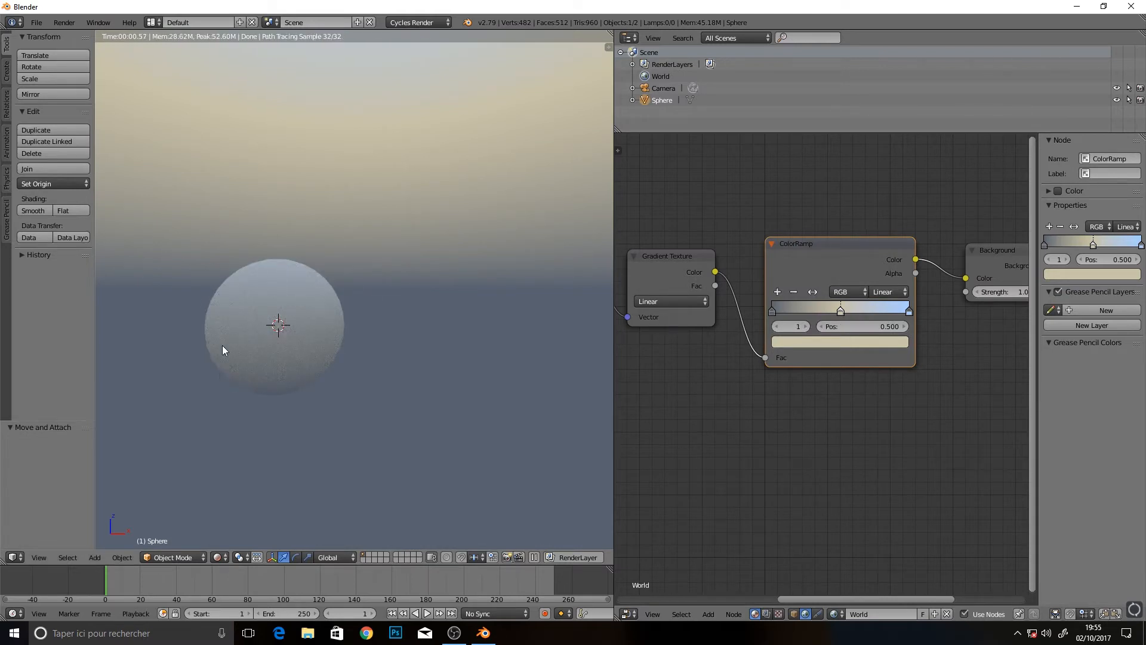
scroll(335, 339, down, 1)
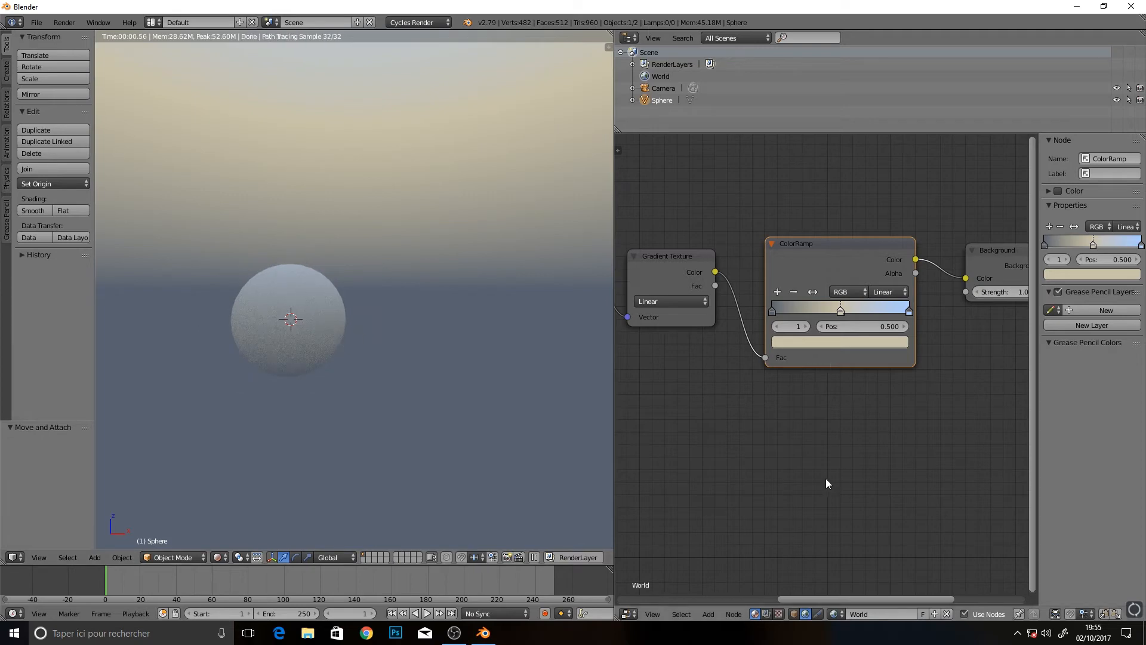
Add a Noise Texture node and place it above the ColorRamp node
scroll(824, 472, down, 2)
scroll(818, 459, down, 3)
scroll(777, 424, up, 1)
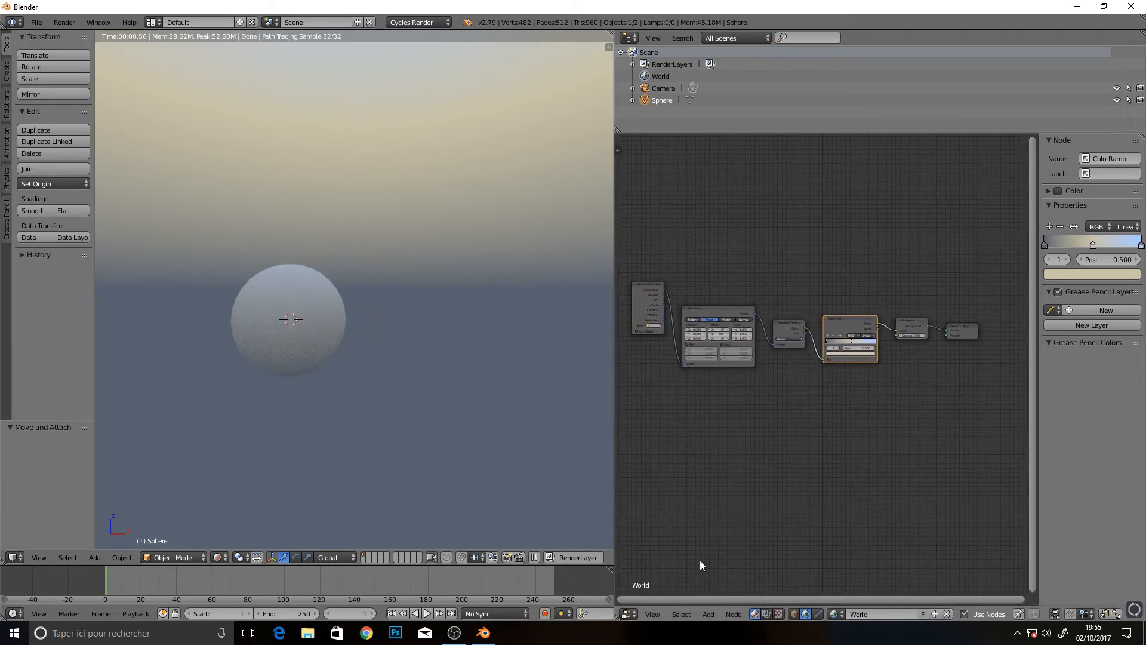
click(708, 614)
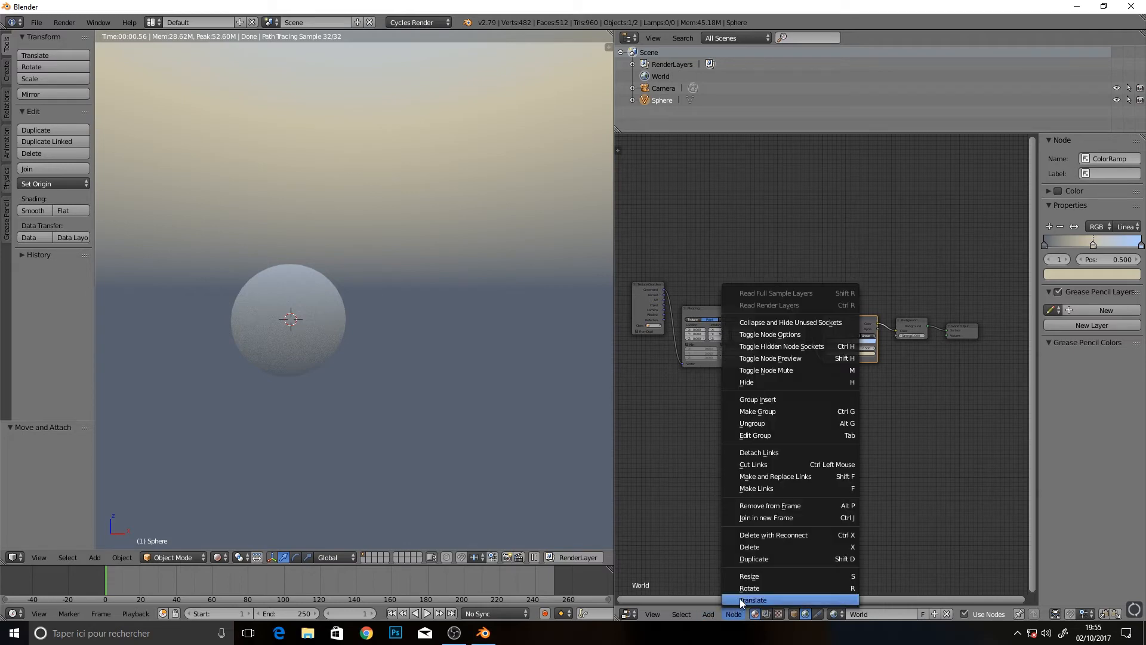
mouse_move(725, 554)
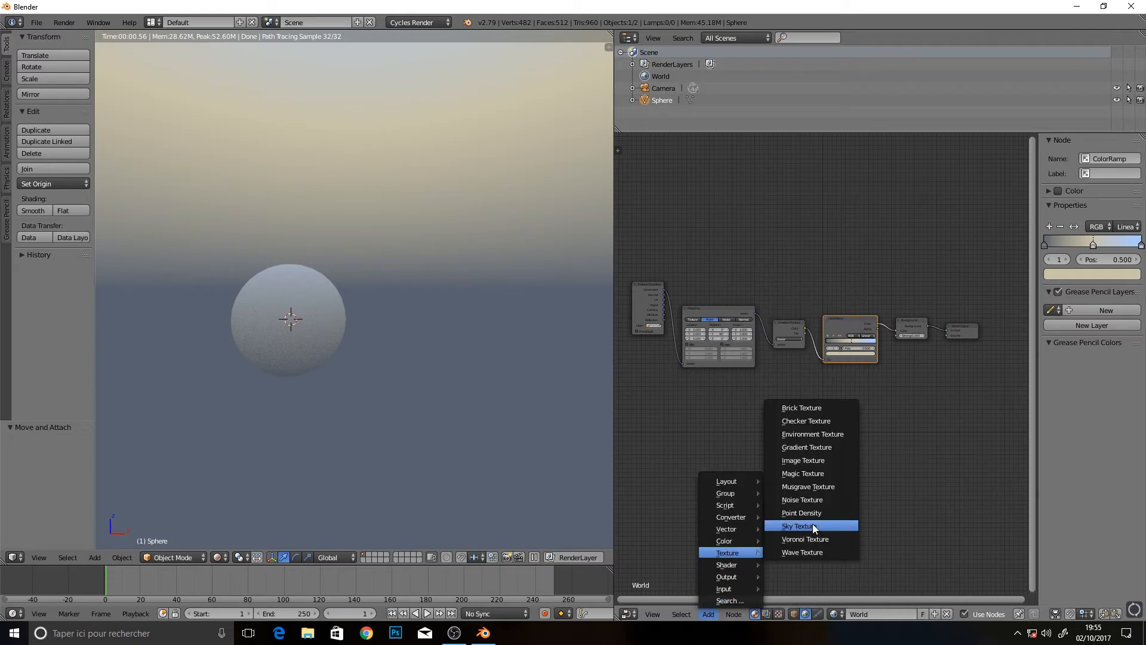
click(804, 499)
click(860, 249)
scroll(876, 315, up, 2)
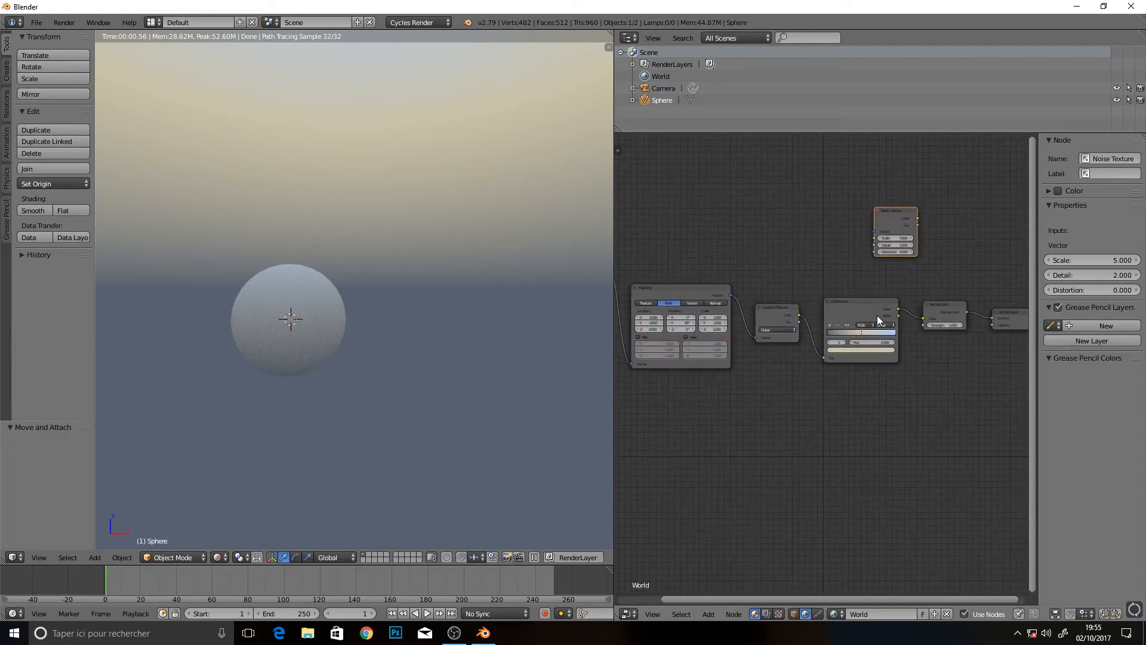
Preview the Noise Texture's Color output in the Background's Color input, leave that input disconnected and shift the noise node slightly aside
drag(846, 235, 846, 266)
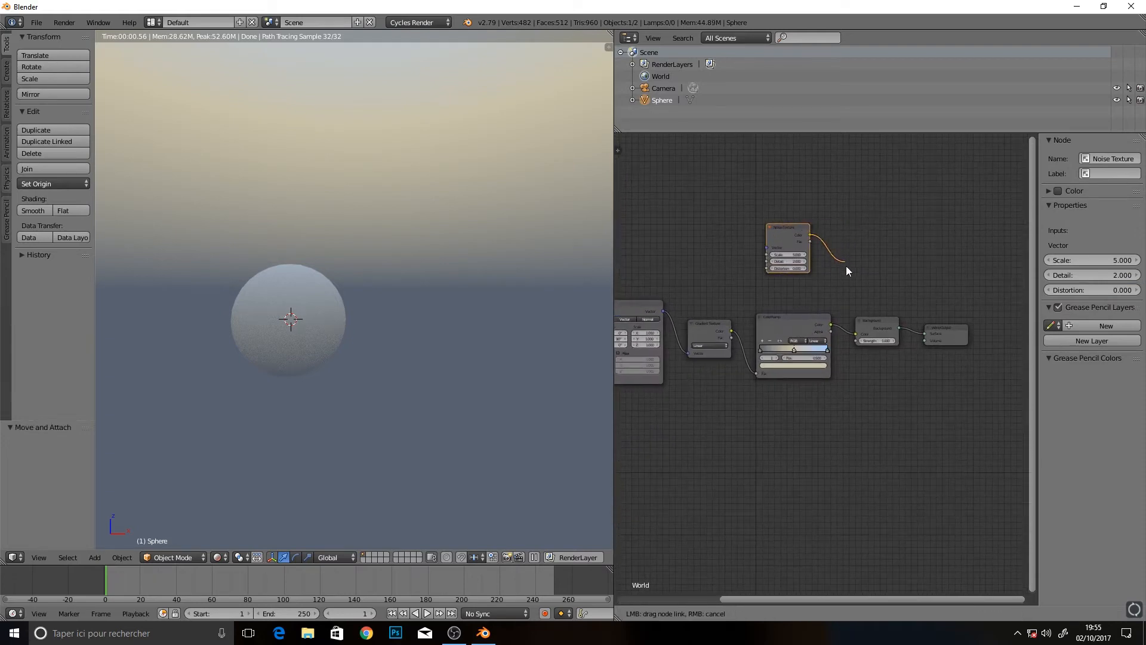
drag(844, 308, 856, 334)
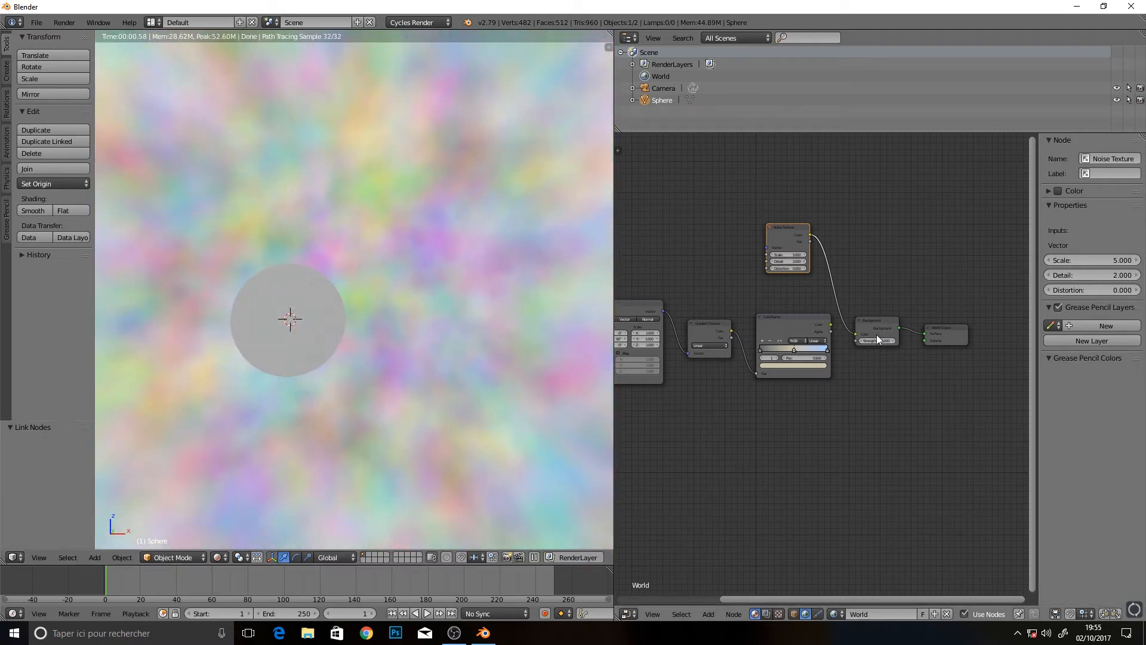
drag(854, 334, 758, 227)
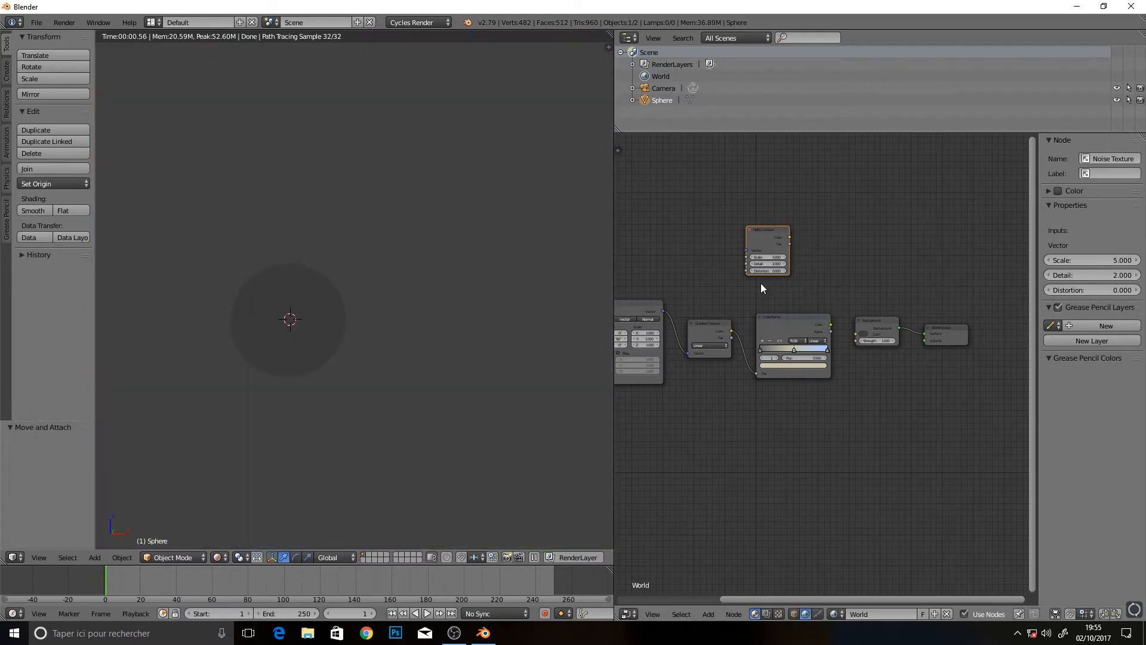
Add an RGB to BW converter node beside the Noise Texture and link the noise's Color output to its Color input
click(707, 615)
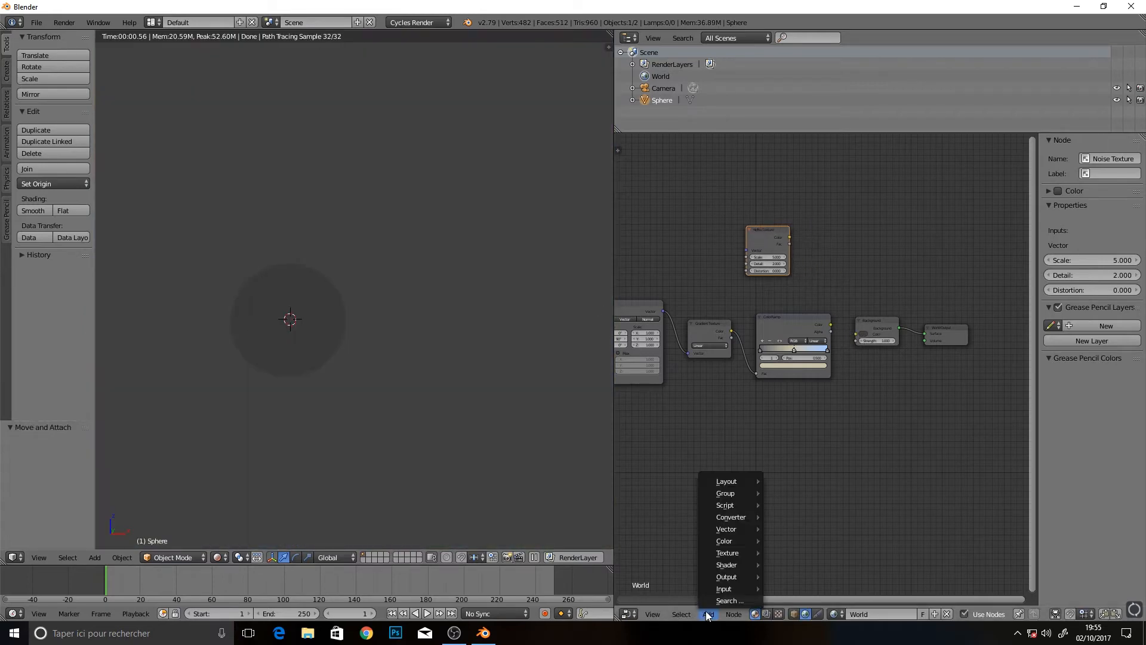
mouse_move(729, 545)
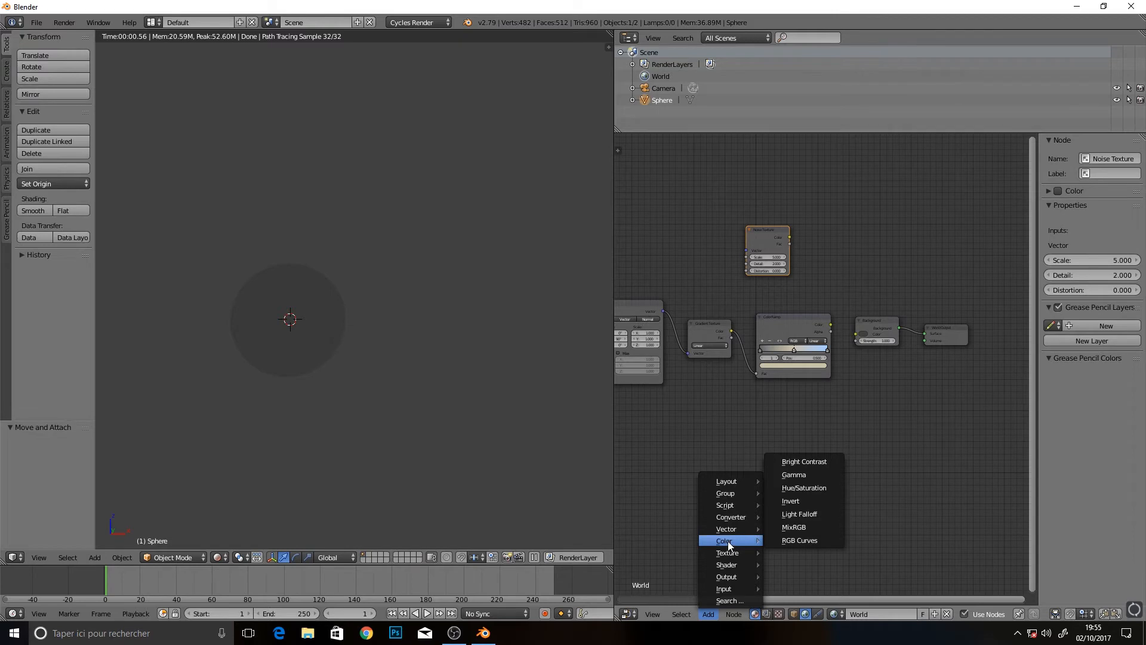
mouse_move(730, 517)
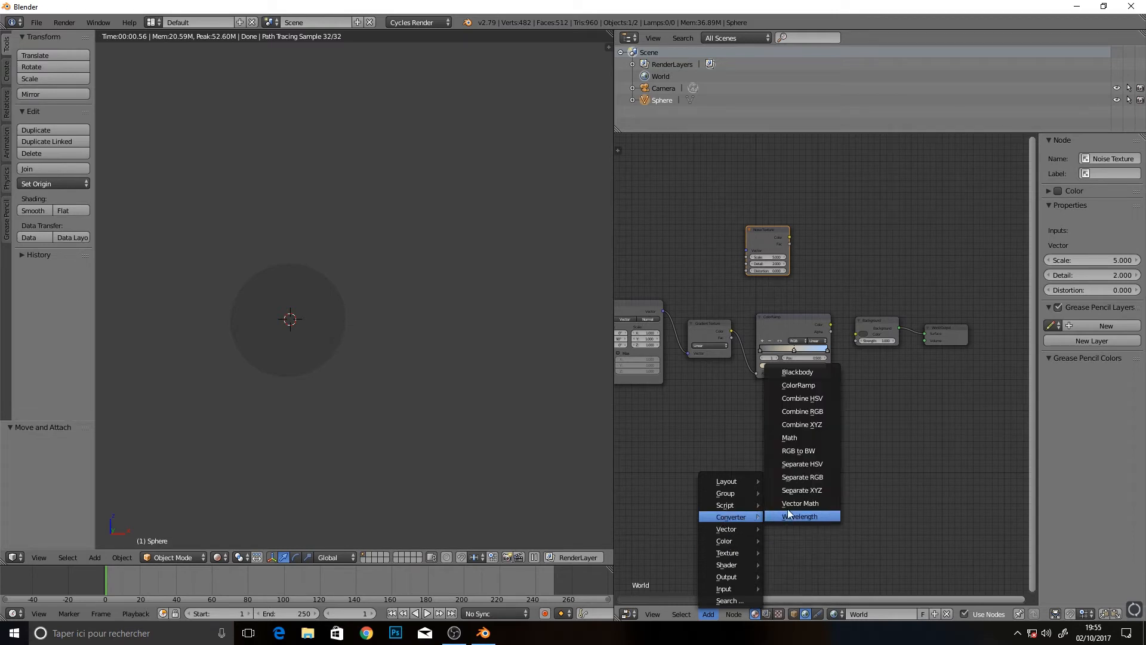
click(801, 450)
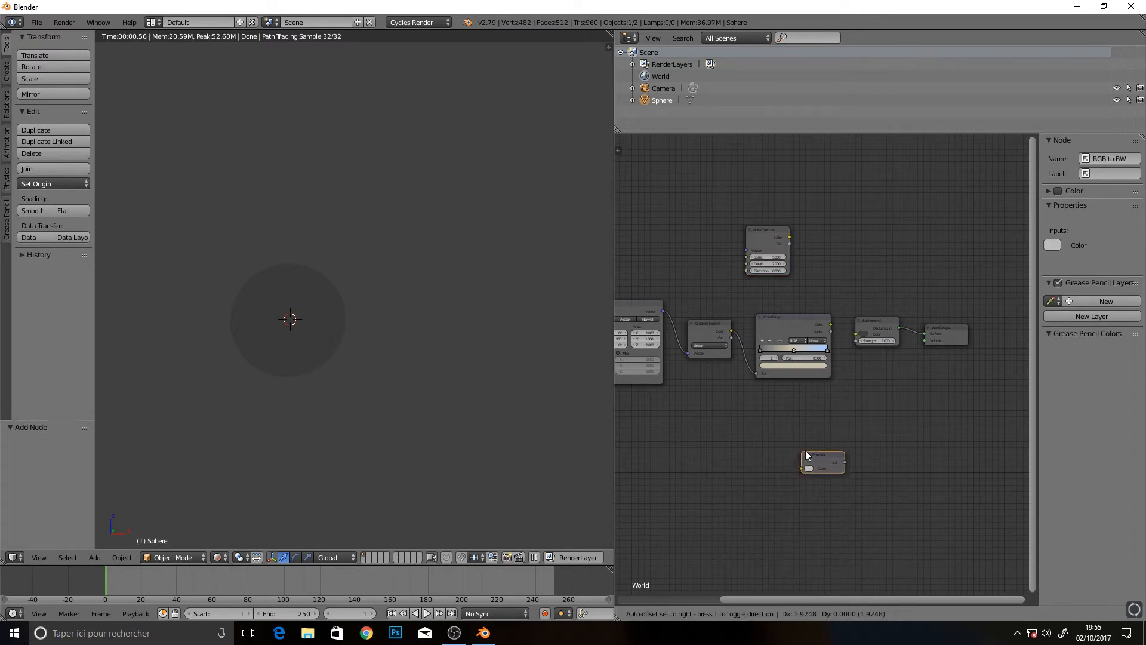
click(820, 227)
scroll(783, 249, up, 1)
drag(783, 203, 736, 196)
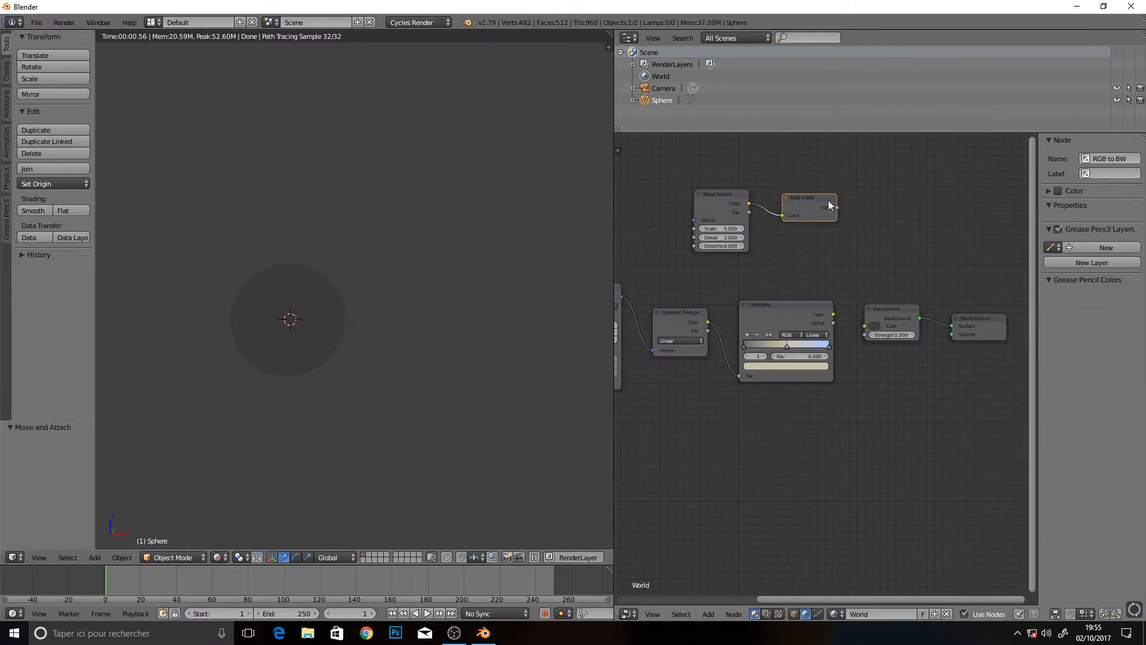
Move the RGB to BW node slightly closer to the Noise Texture node
drag(837, 208, 794, 289)
scroll(782, 250, down, 1)
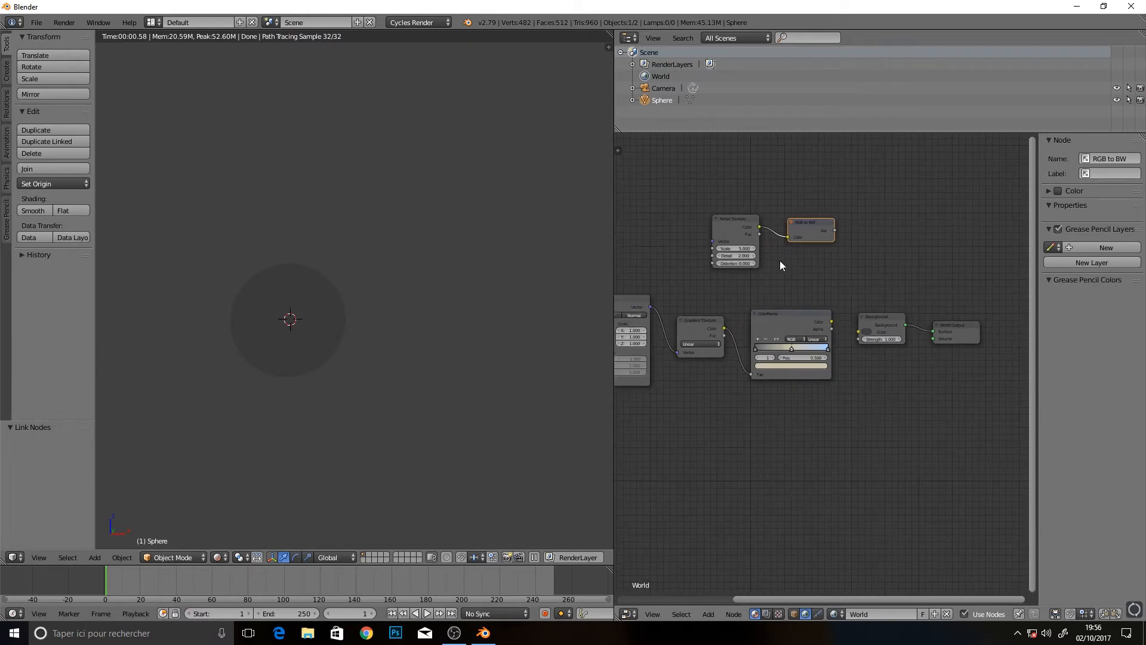
drag(795, 218, 783, 218)
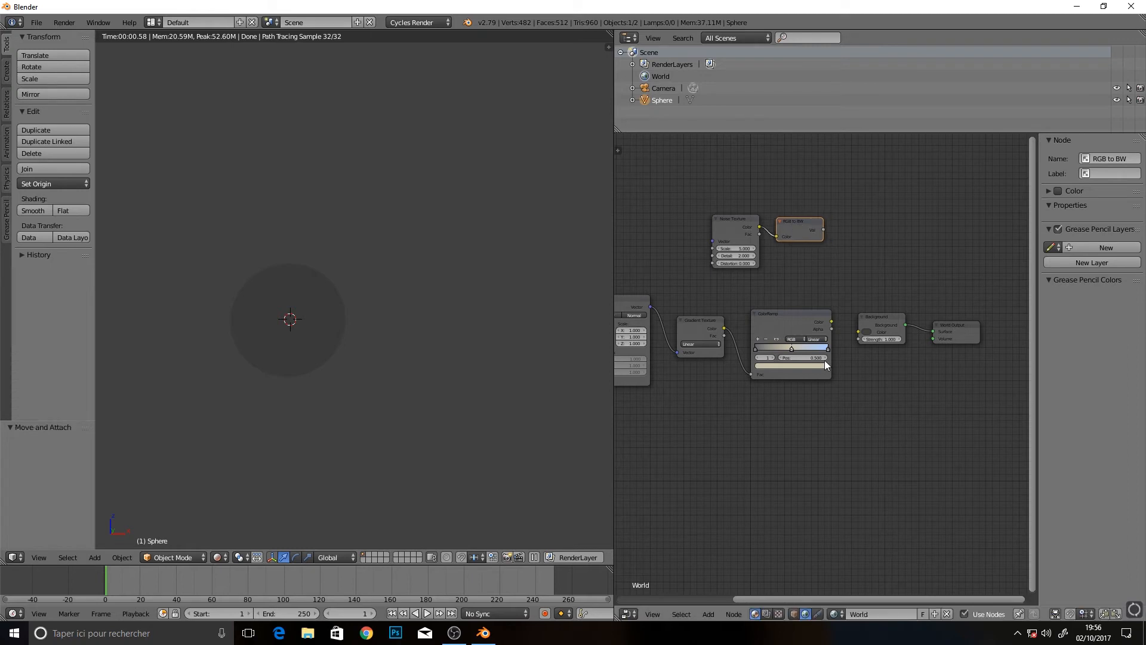
click(792, 314)
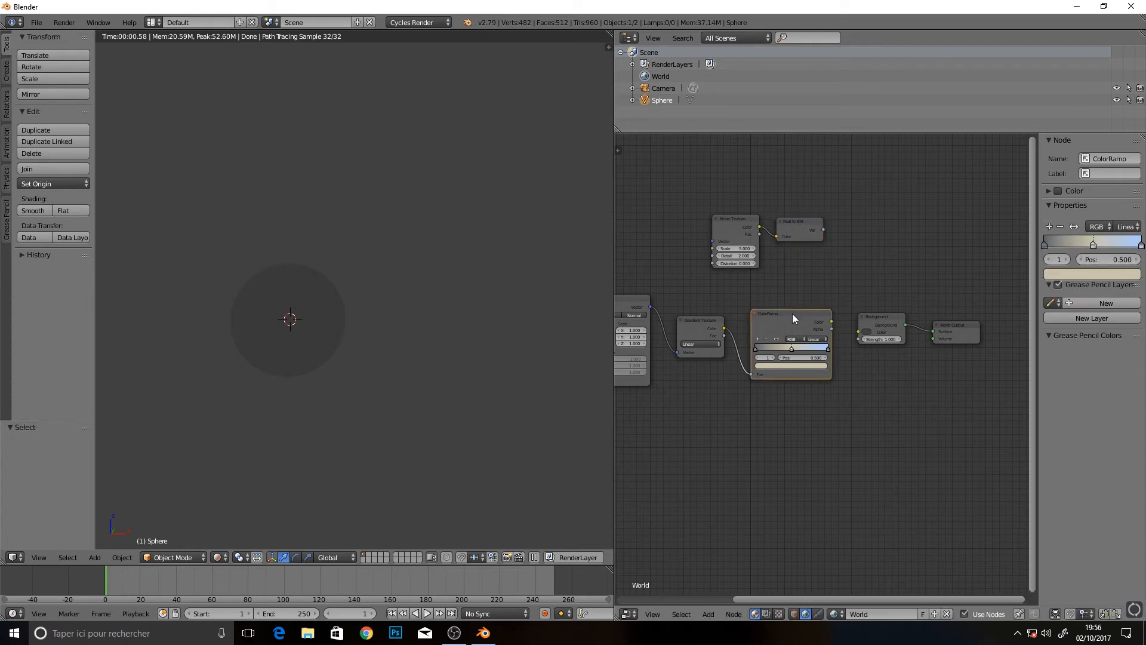
click(804, 221)
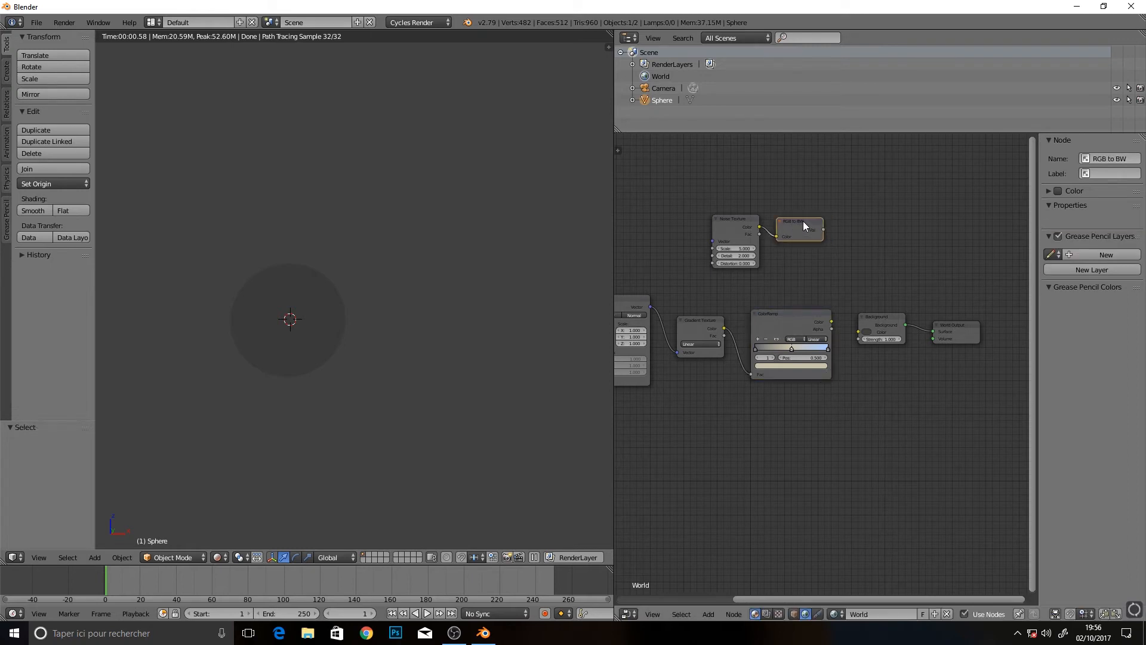
Add a MixRGB node after the RGB to BW node and shift the World Output and Background nodes away to make room
click(708, 614)
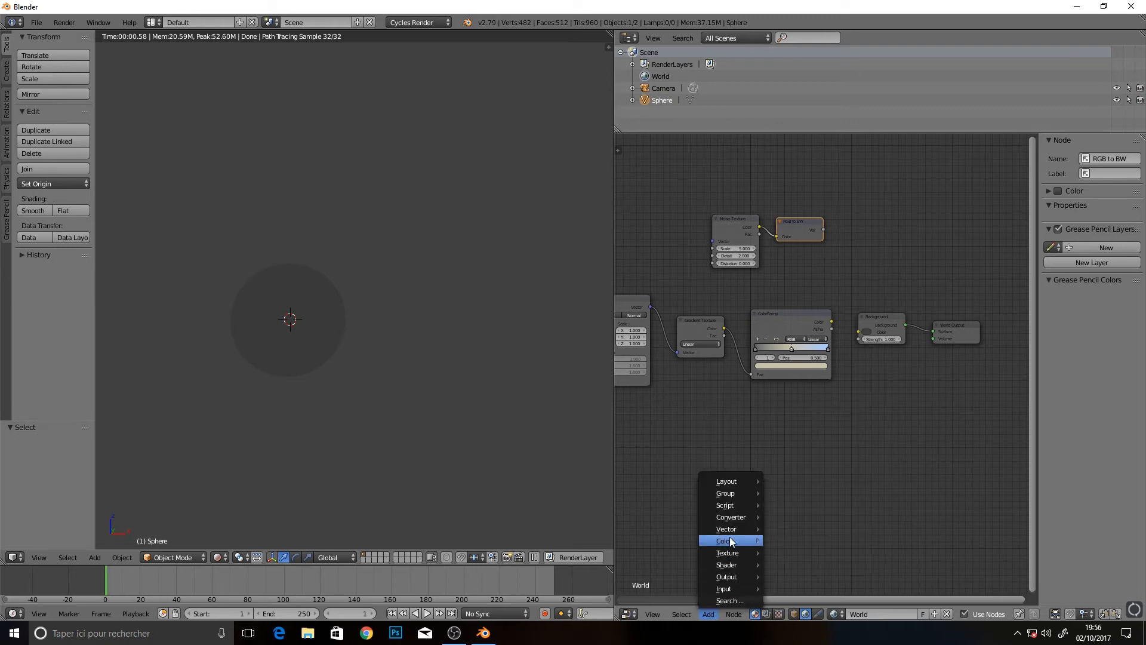
mouse_move(732, 540)
click(800, 527)
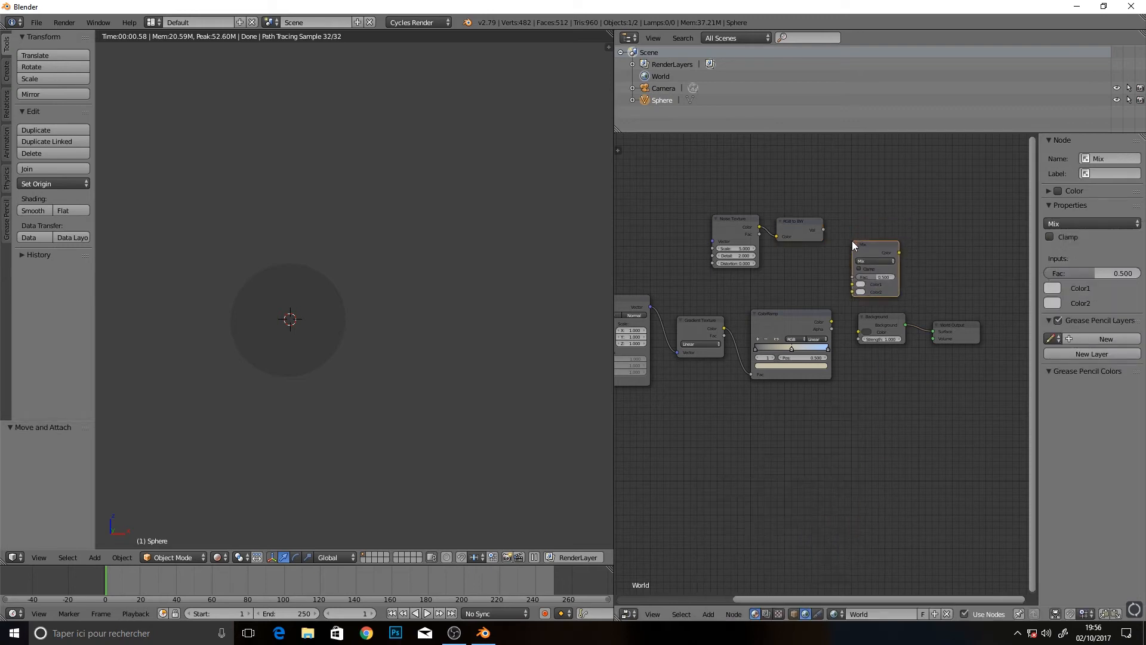
click(855, 244)
drag(949, 326, 1026, 314)
scroll(940, 359, down, 1)
middle_drag(928, 357, 848, 359)
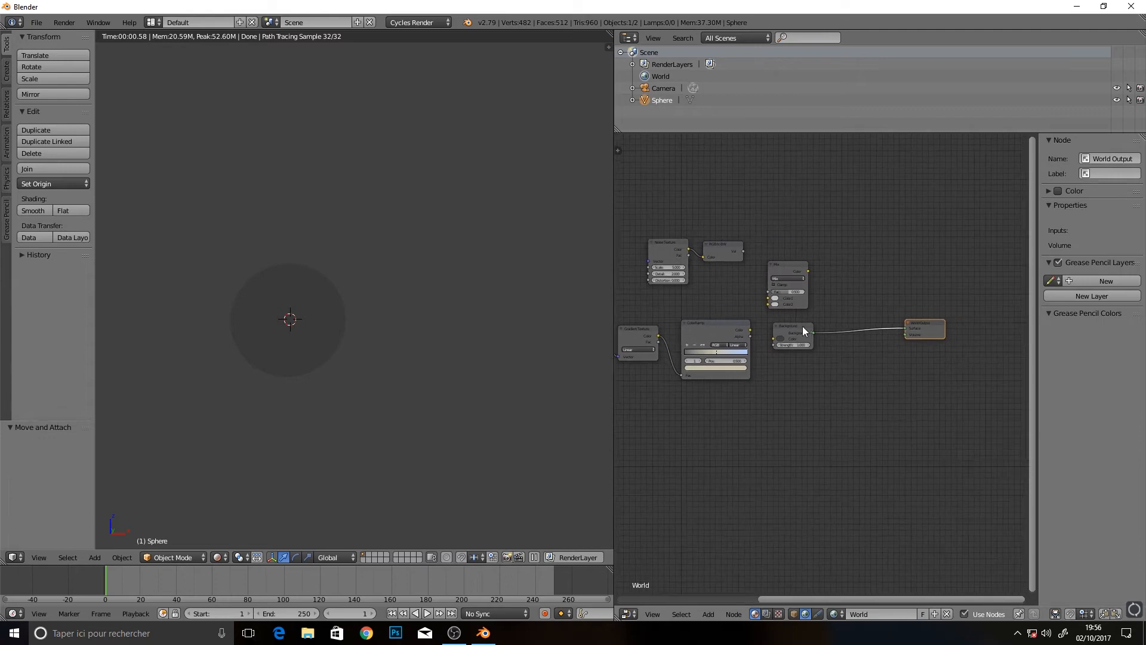
drag(798, 327, 884, 322)
scroll(780, 371, up, 1)
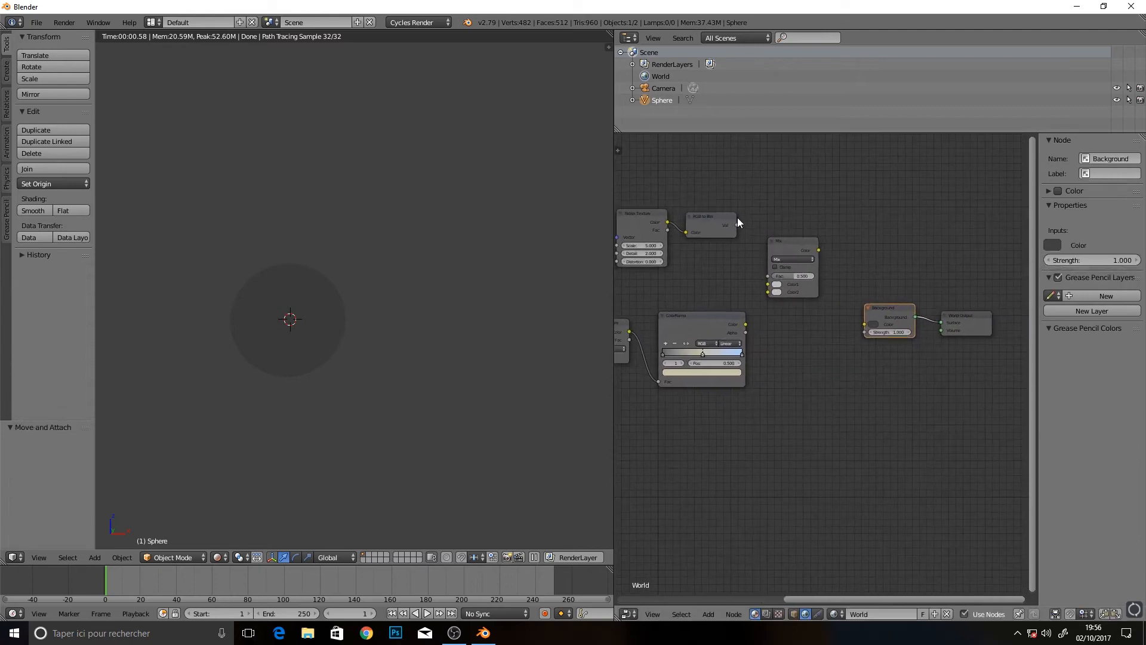
Link the ColorRamp's Color to the Mix node's Color1, RGB to BW's Val to Color2, and the Mix output to the Background's Color
drag(746, 324, 768, 284)
drag(736, 225, 769, 294)
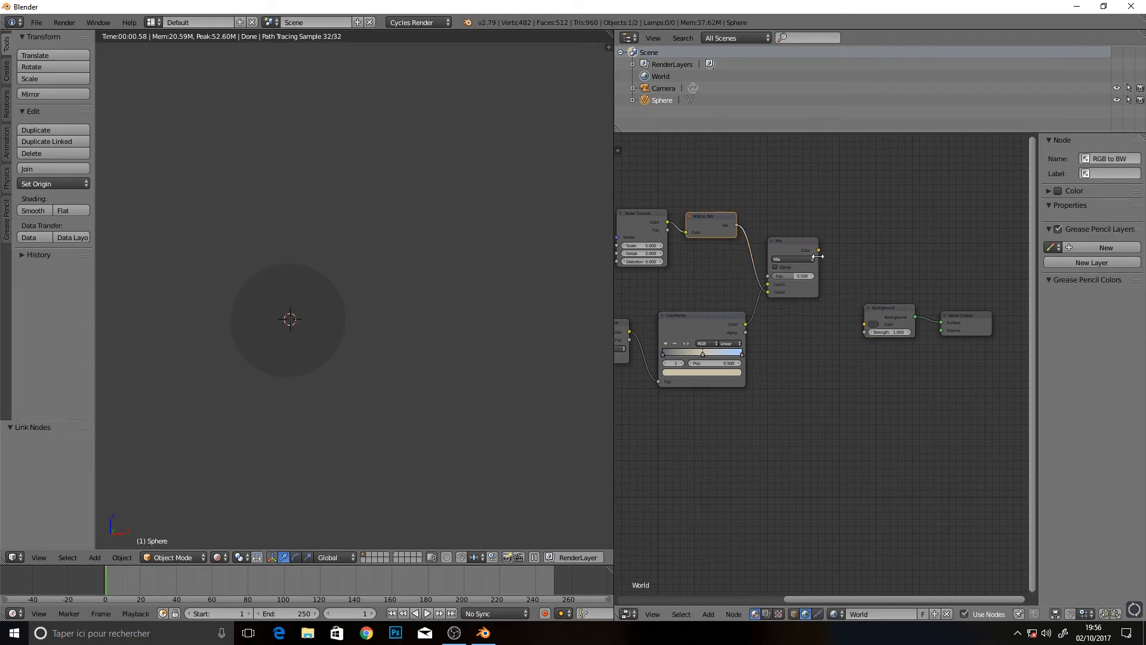
drag(818, 251, 842, 251)
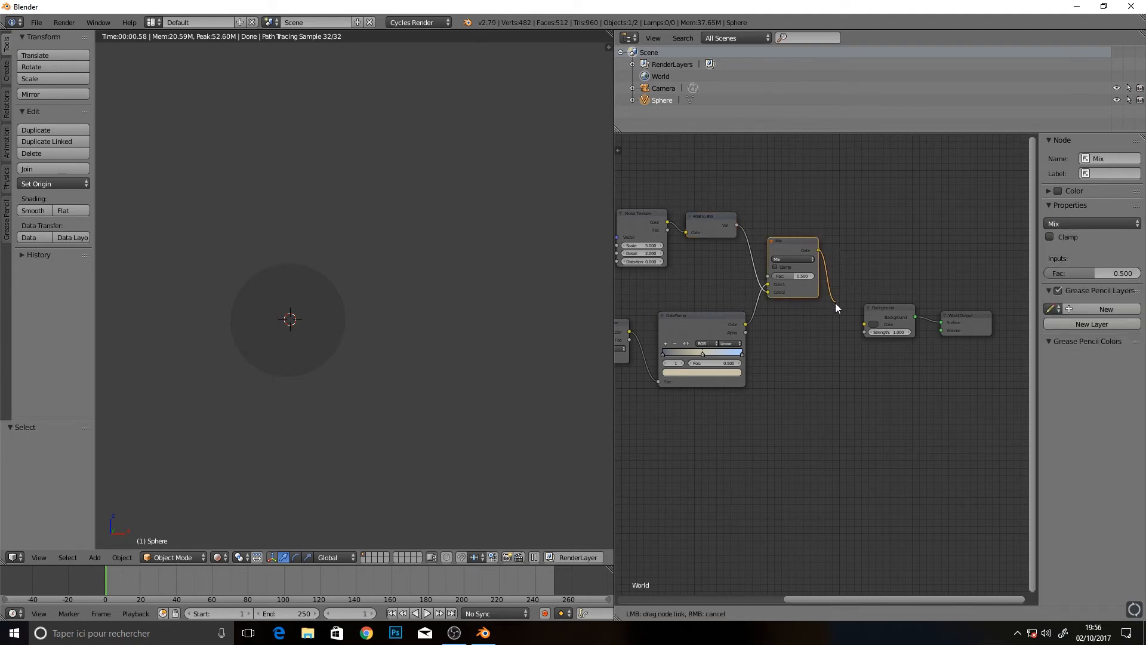
drag(836, 308, 863, 324)
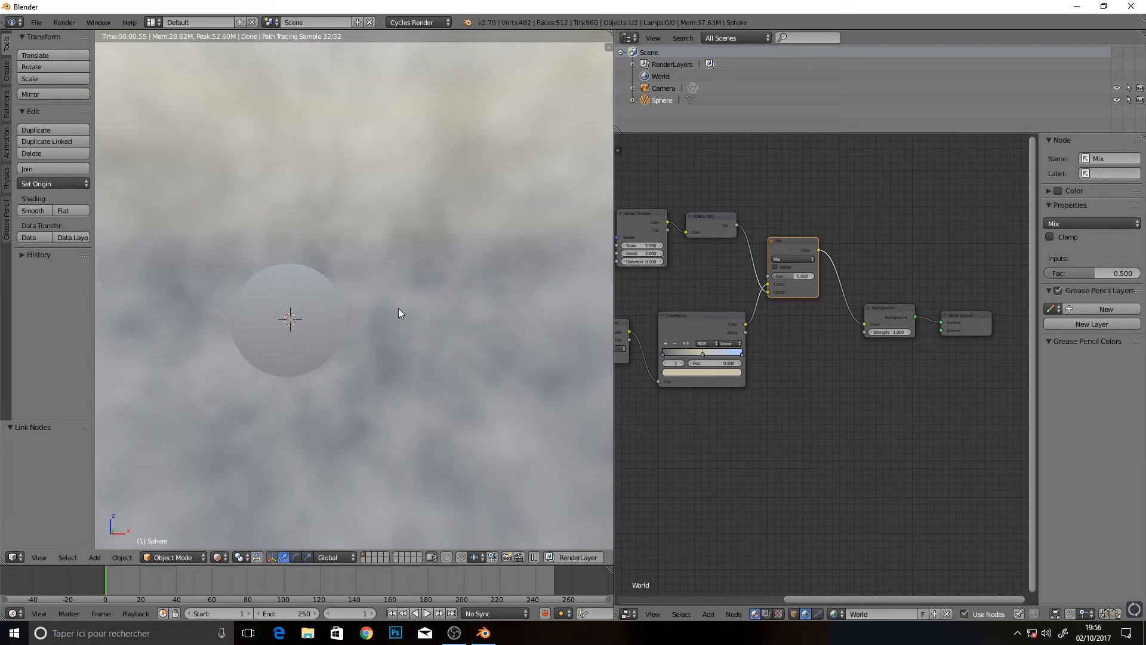
Set the Noise Texture's Scale to 6.700
mouse_move(398, 308)
middle_down()
mouse_move(406, 273)
mouse_move(389, 288)
middle_up()
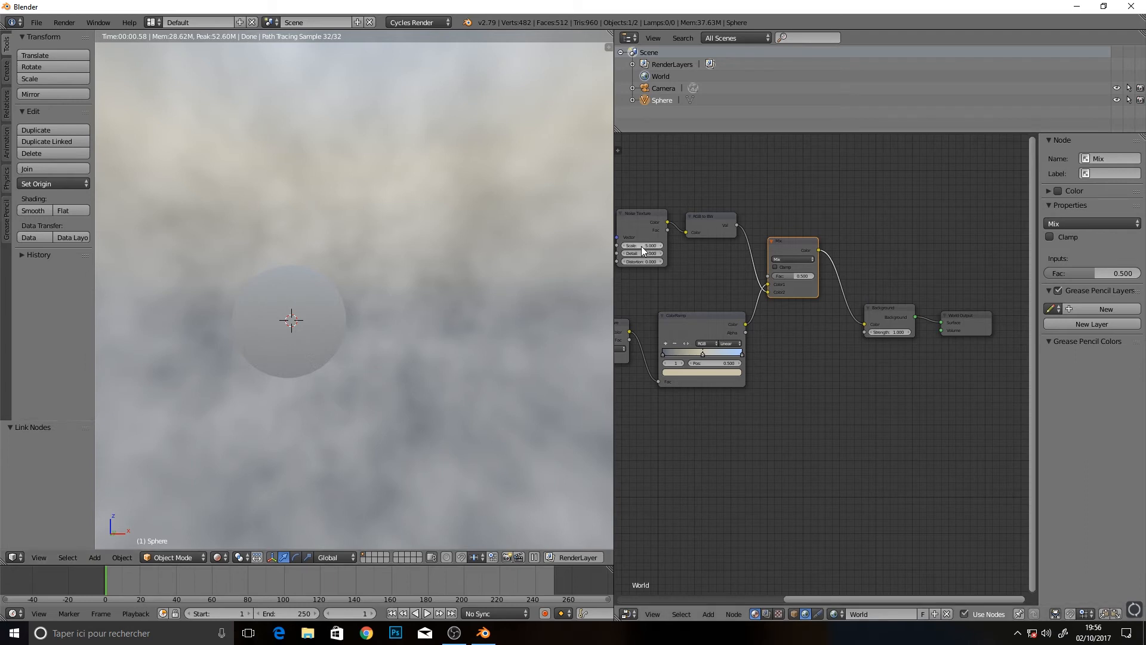
drag(642, 245, 662, 246)
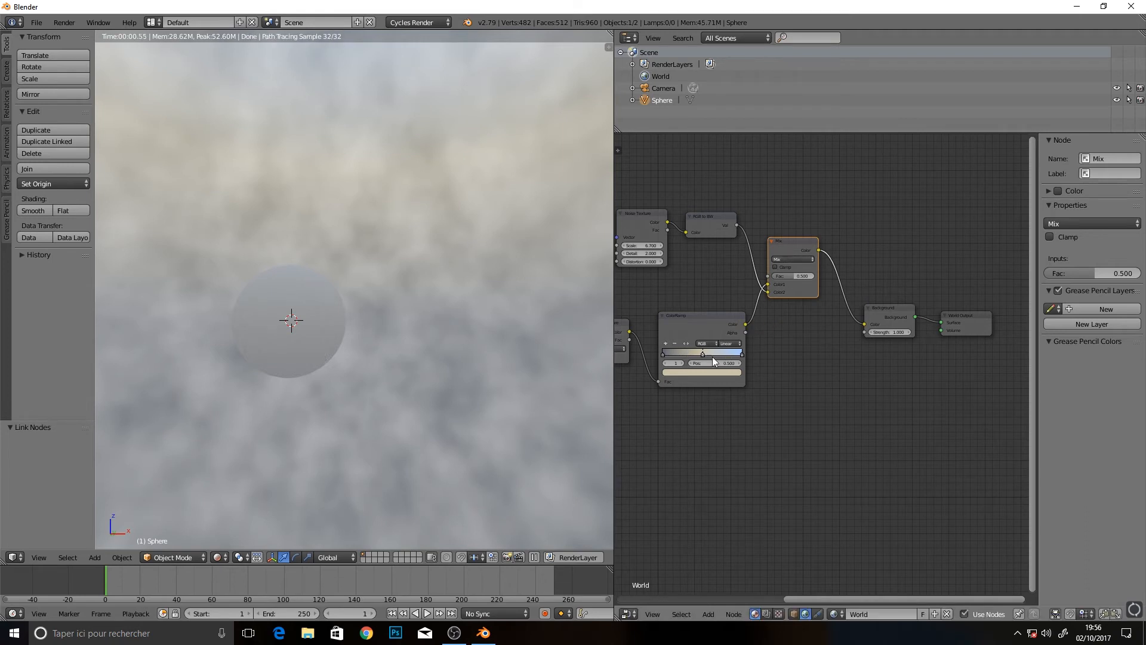
Make the ColorRamp's first stop transparent by lowering its alpha, and link the ramp's Alpha output to the Mix node's Fac input
scroll(699, 394, up, 3)
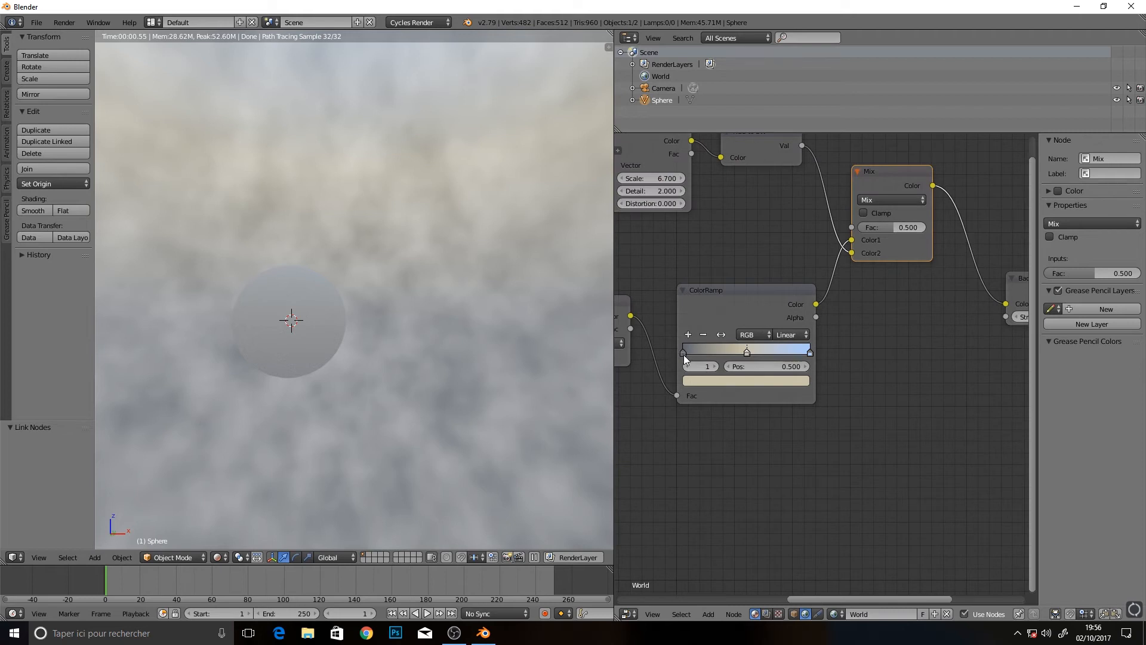
click(687, 359)
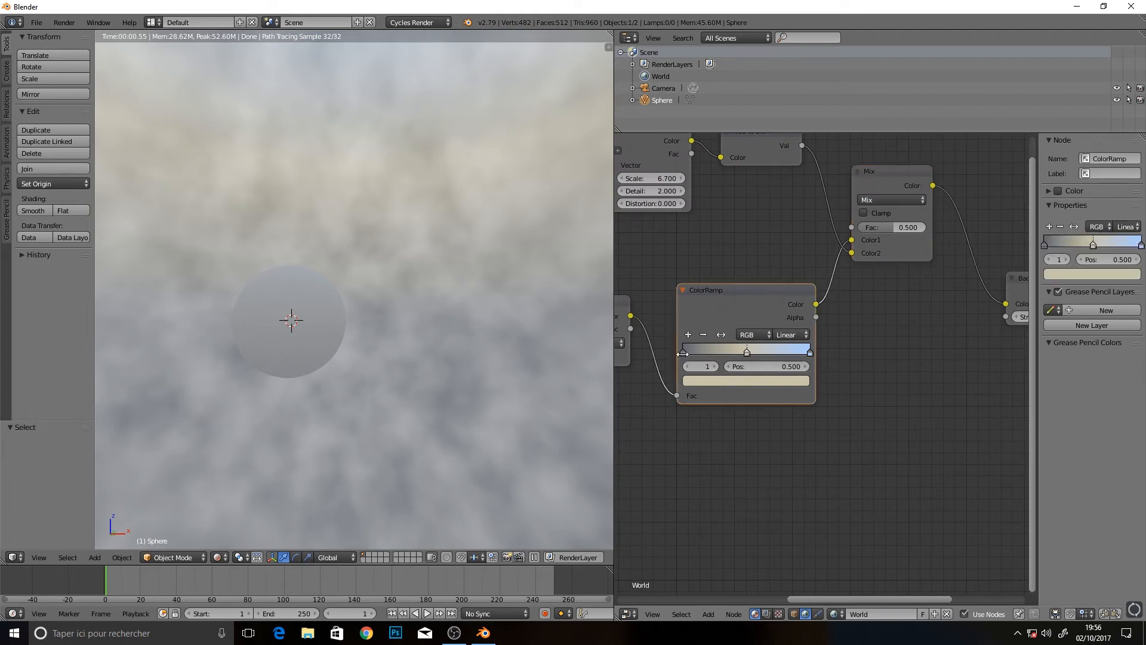
click(683, 353)
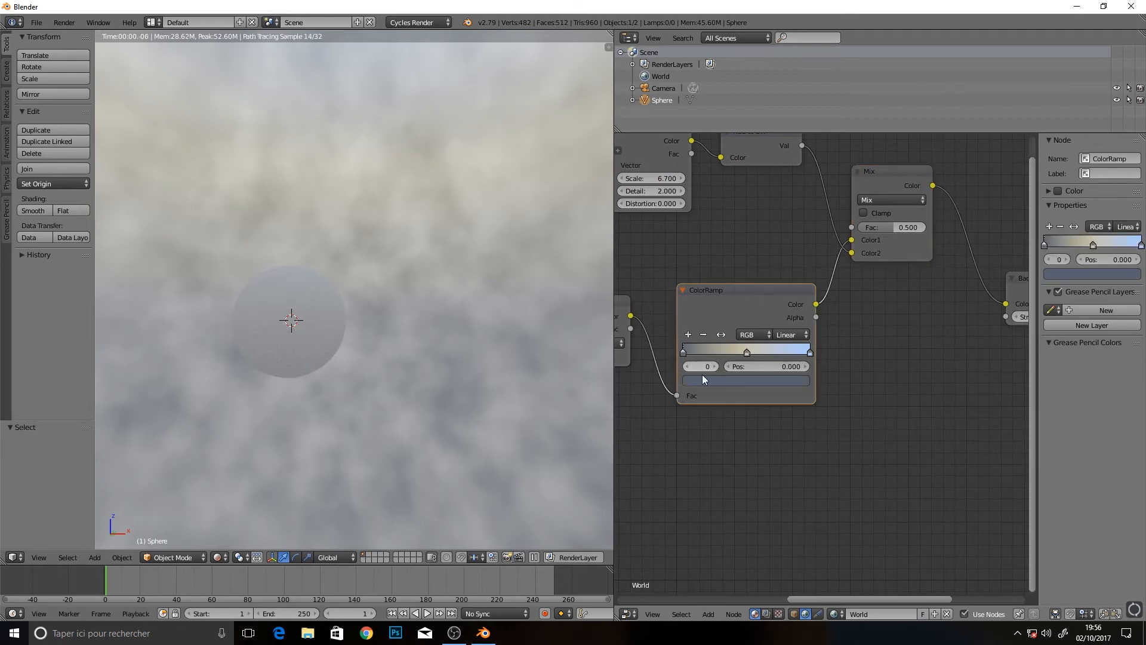
click(708, 381)
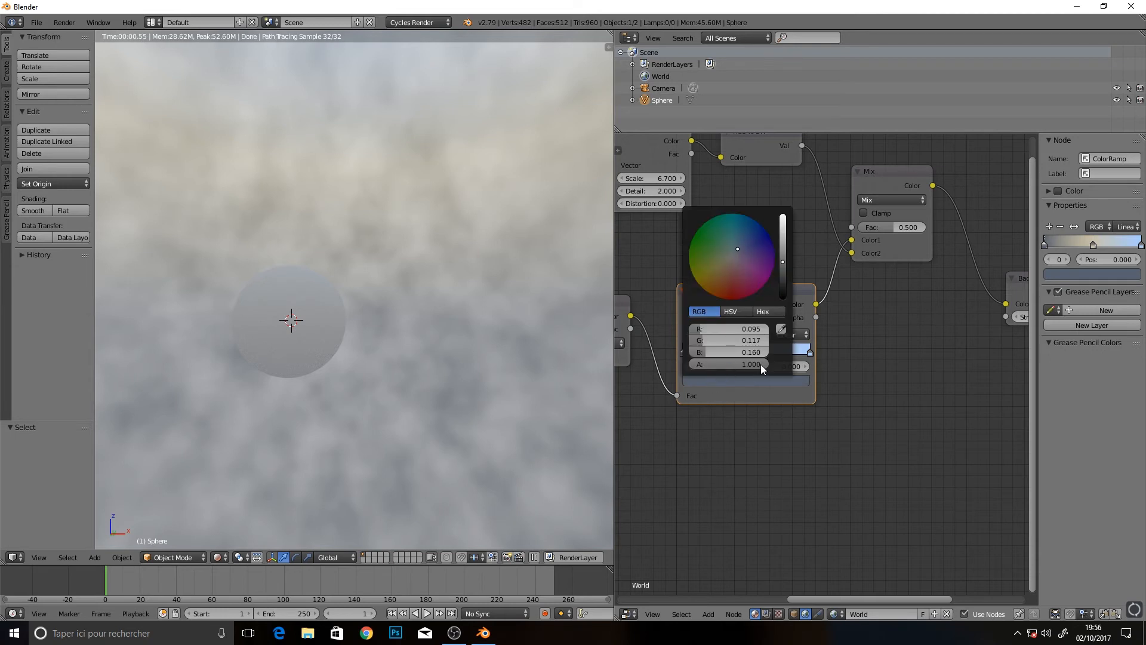
drag(761, 364, 693, 364)
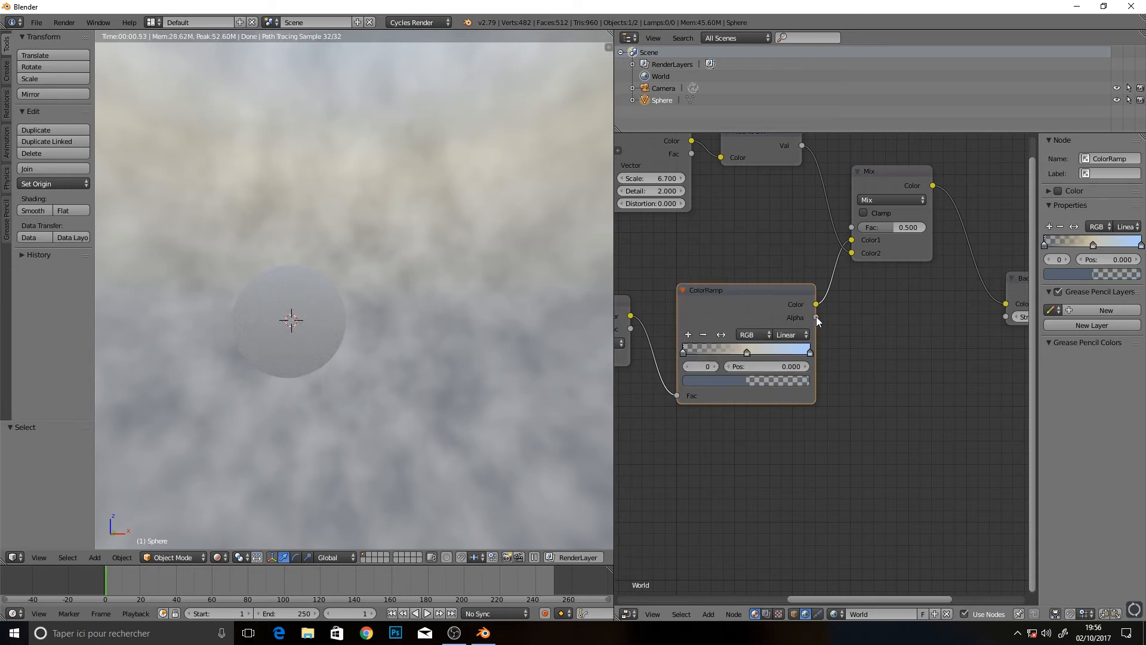
drag(816, 317, 853, 227)
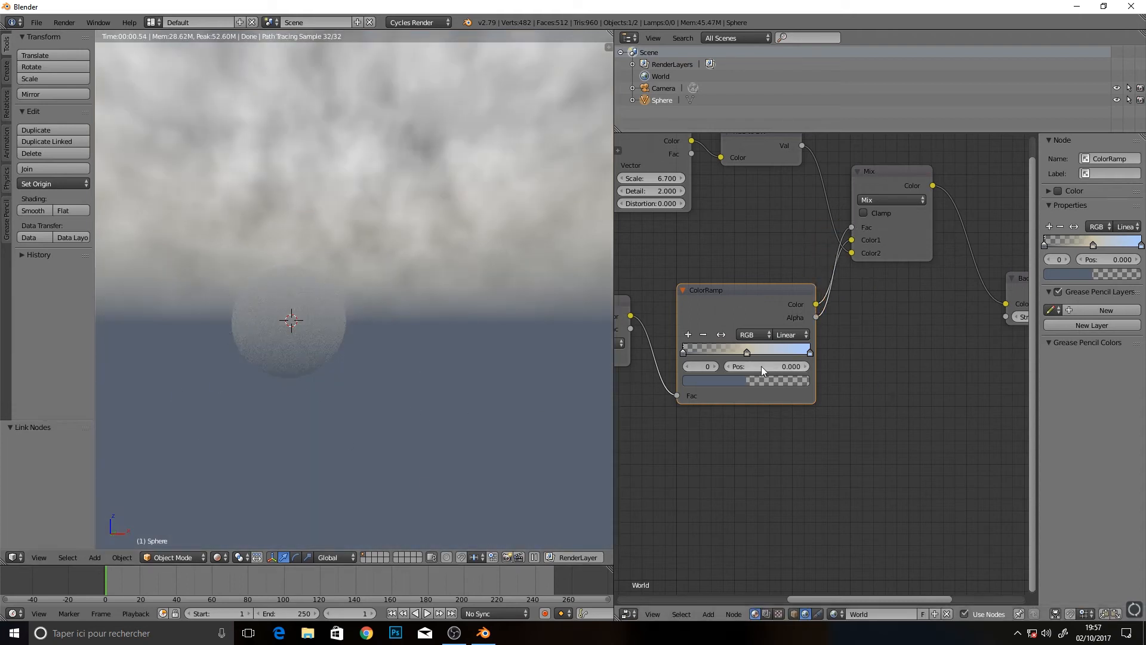
Lower the alpha of the ColorRamp's beige middle stop to make it transparent
click(747, 354)
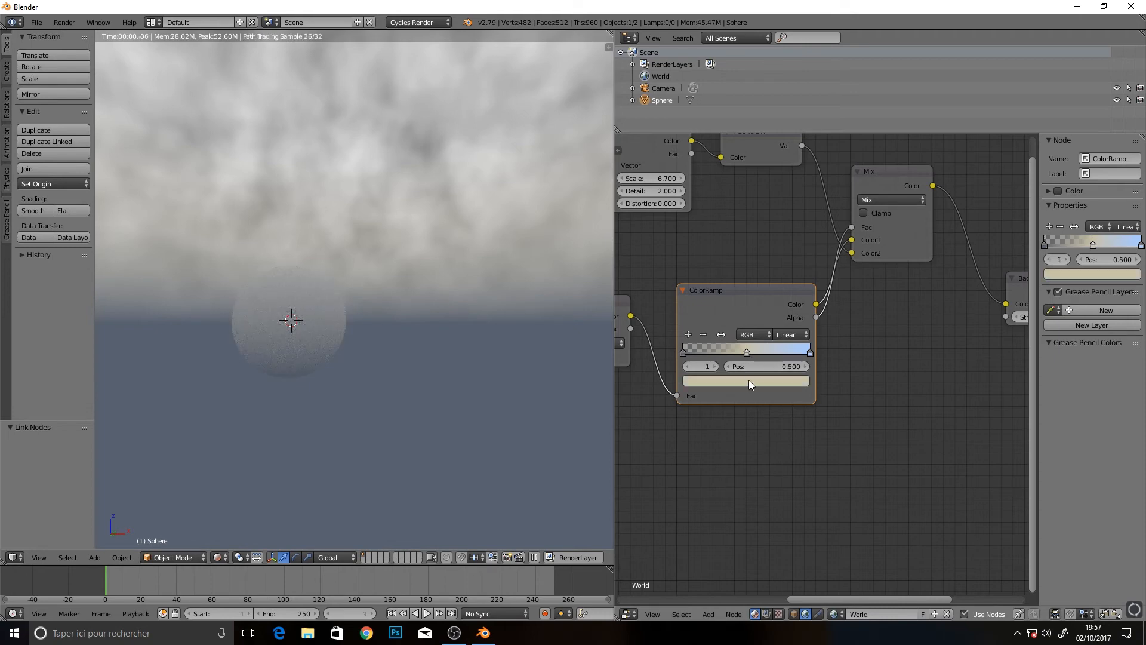
click(748, 379)
drag(749, 364, 720, 363)
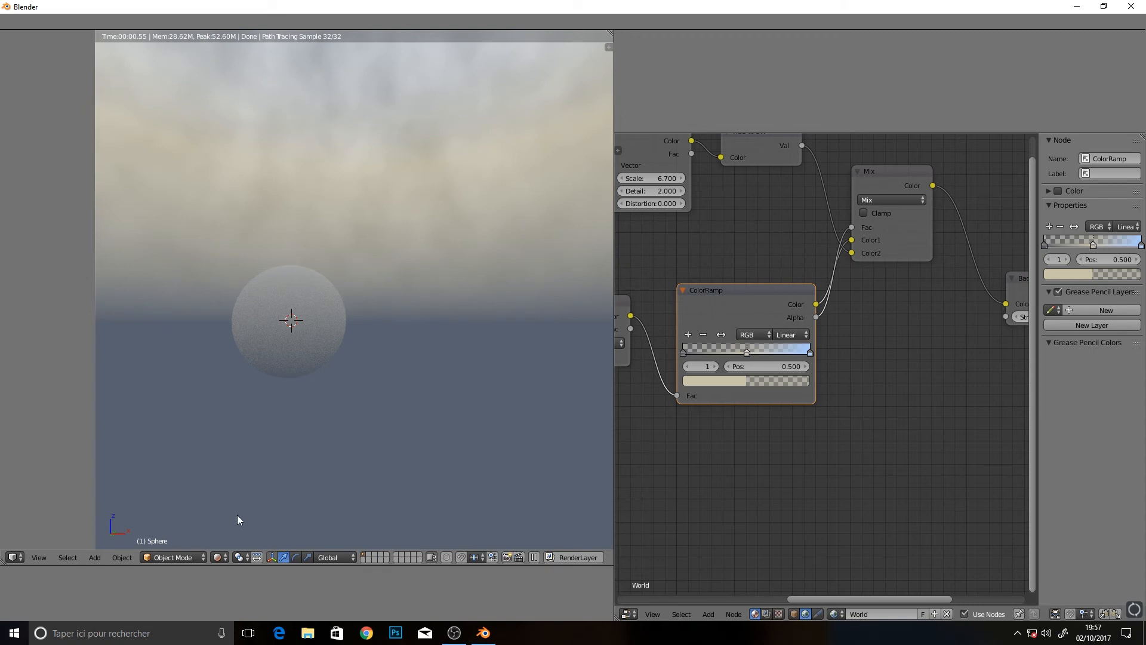
Slightly resize the tool shelf, timeline and 3D view areas to redraw the blank parts of the interface
drag(96, 450, 97, 451)
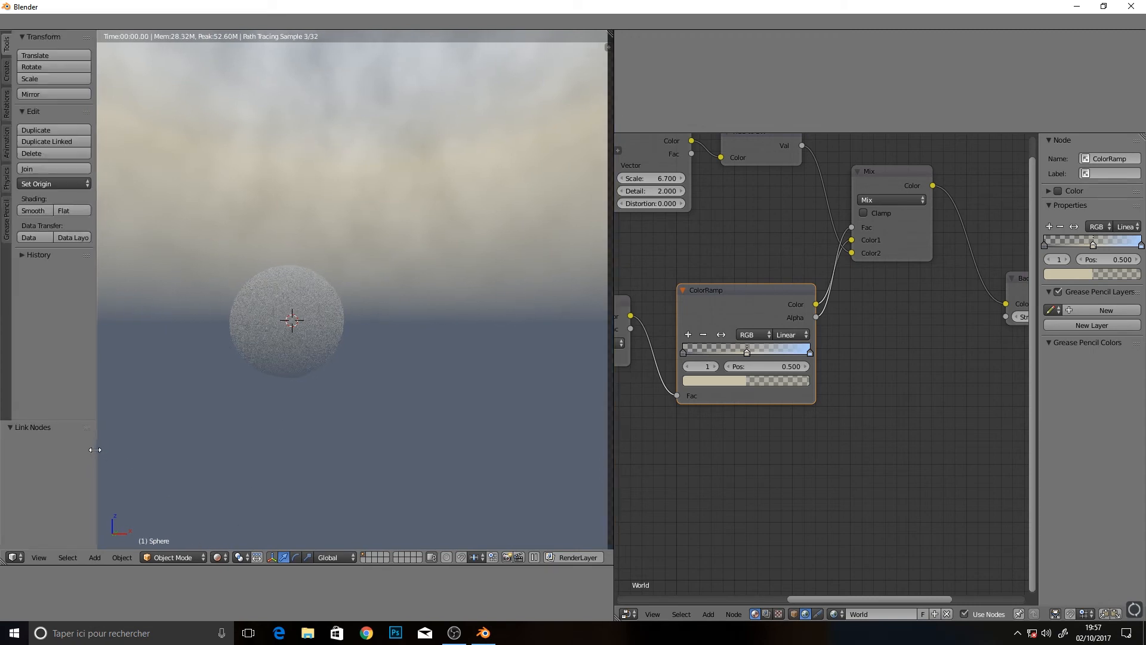
drag(344, 564, 344, 556)
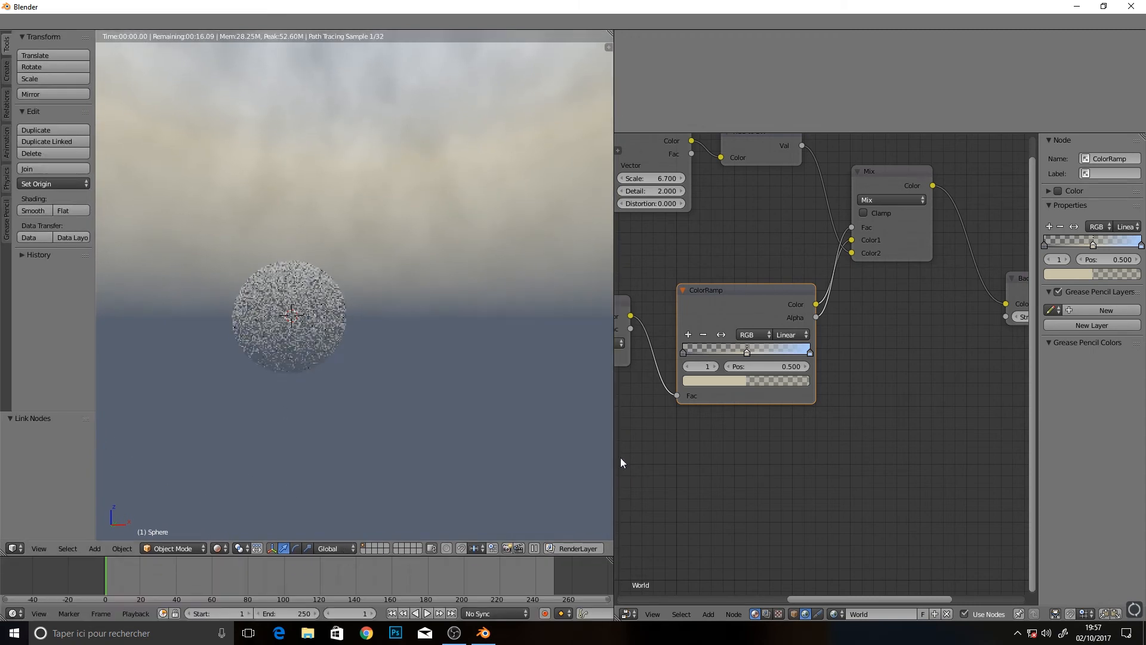
drag(613, 101, 621, 101)
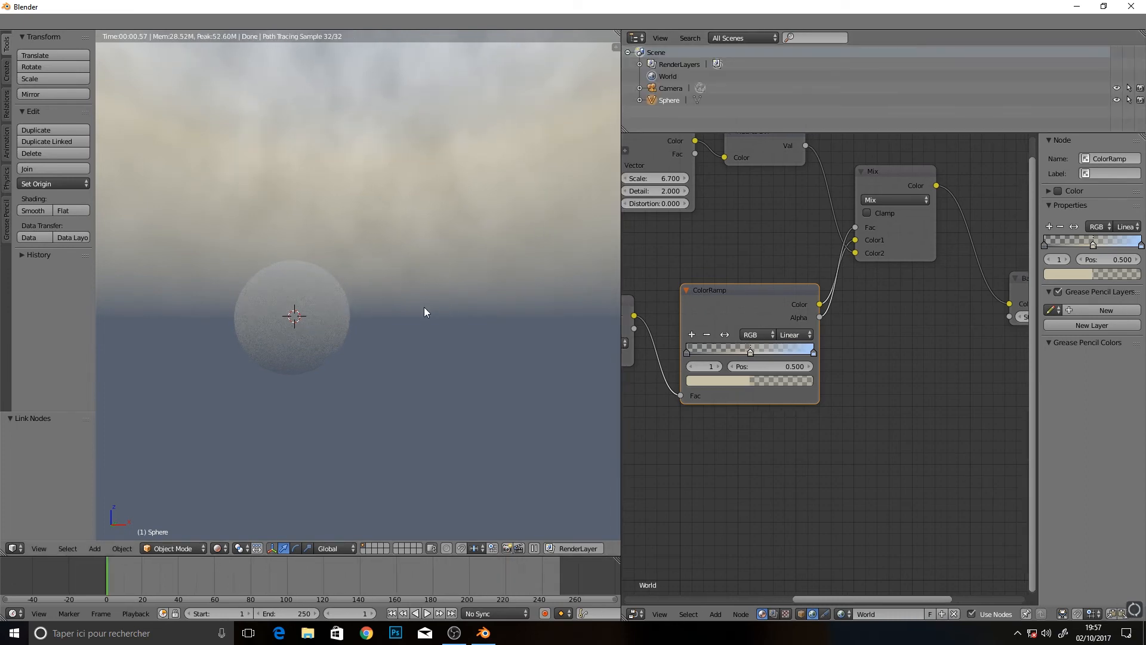
Change the Mix node's blend type to Screen and check the sky around the sphere
mouse_move(424, 306)
middle_down()
mouse_move(453, 267)
mouse_move(396, 299)
middle_up()
middle_drag(906, 292, 862, 368)
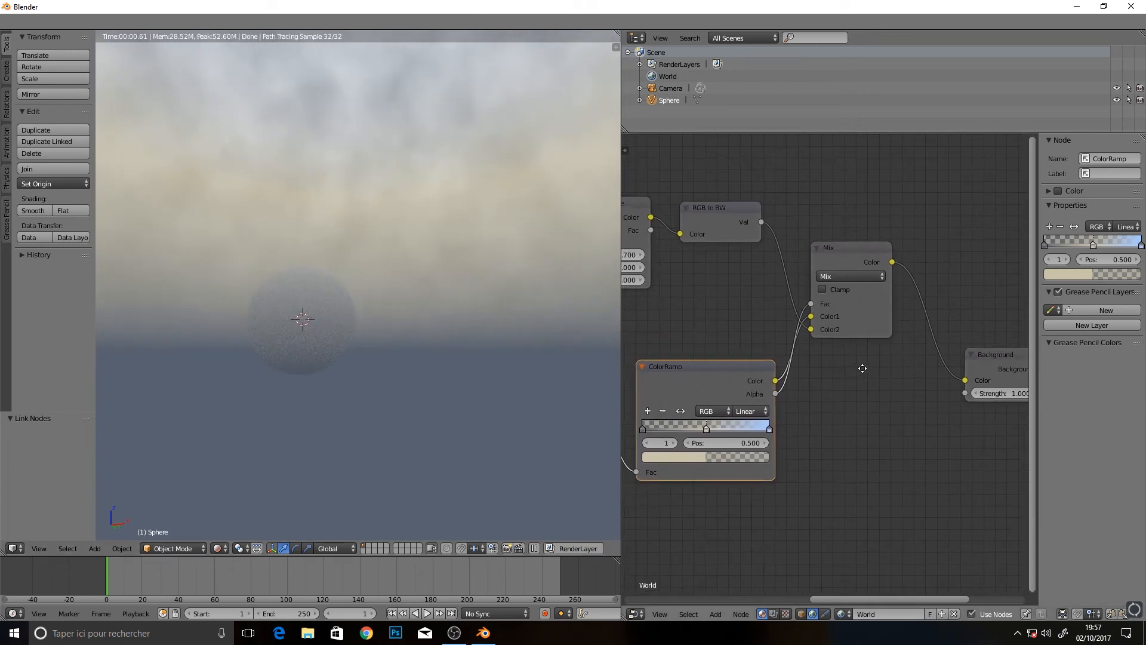
click(840, 275)
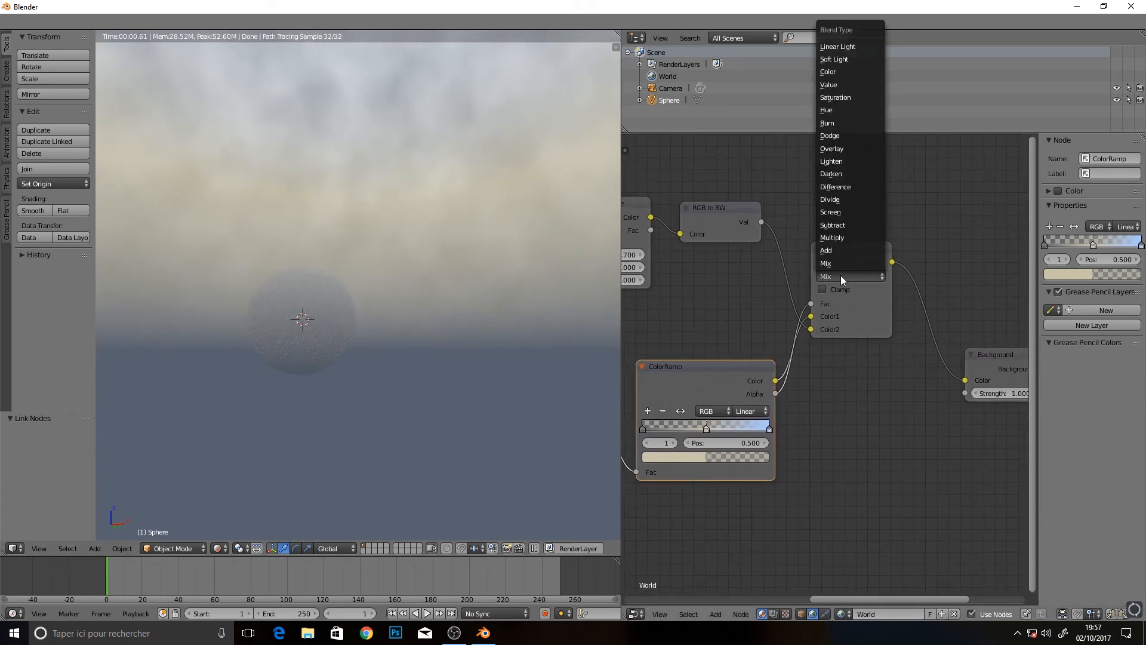
click(841, 214)
middle_drag(339, 364, 404, 375)
Set the Noise Texture's Scale to 10.300 and its Detail to 3.800
scroll(756, 341, down, 3)
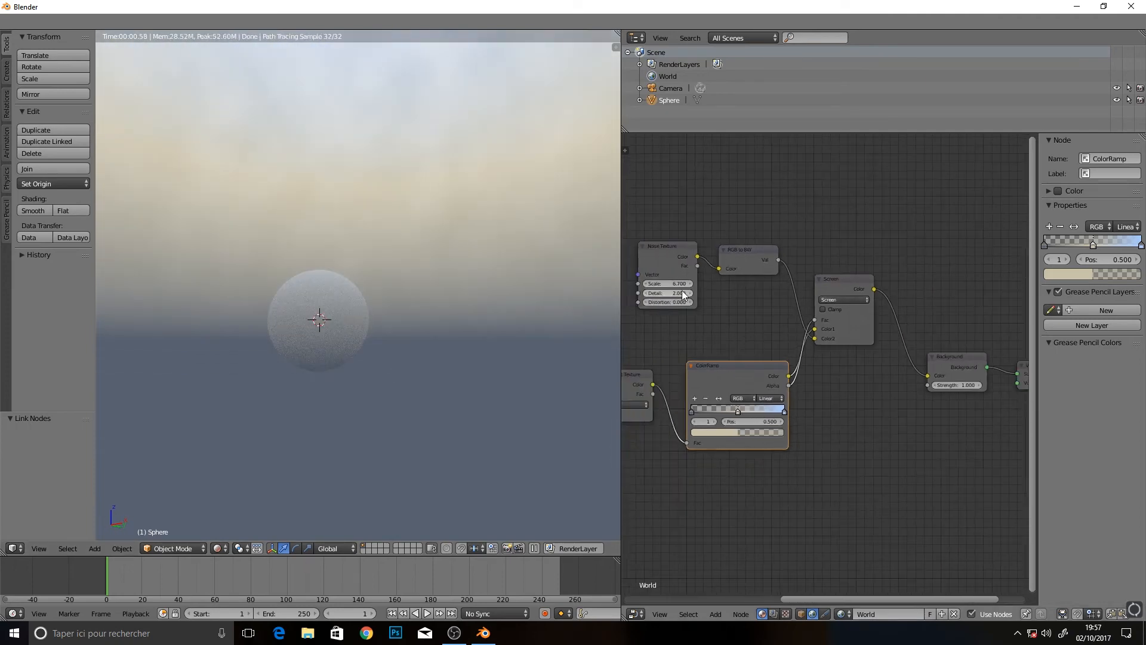
scroll(402, 323, down, 2)
mouse_move(395, 317)
middle_down()
mouse_move(410, 274)
mouse_move(384, 318)
middle_up()
mouse_move(674, 284)
mouse_down()
mouse_move(737, 284)
mouse_move(678, 295)
mouse_move(693, 295)
mouse_up()
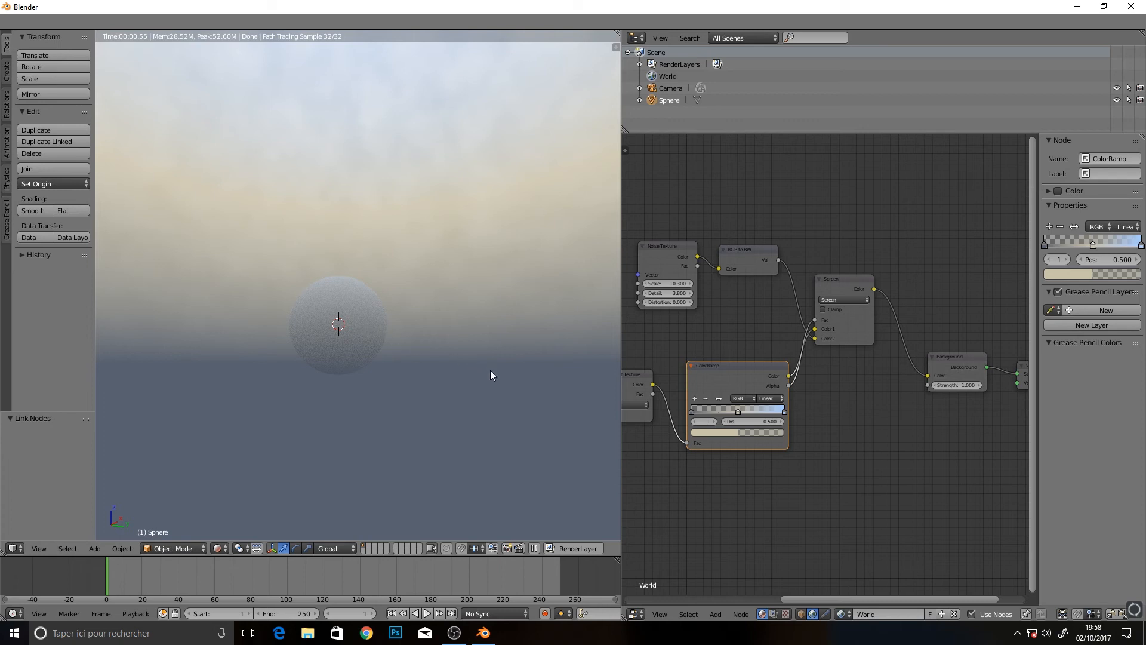
Add a Sky Texture node below the Background node, move World Output further away, and link the sky's Color to the Background's Color
click(715, 614)
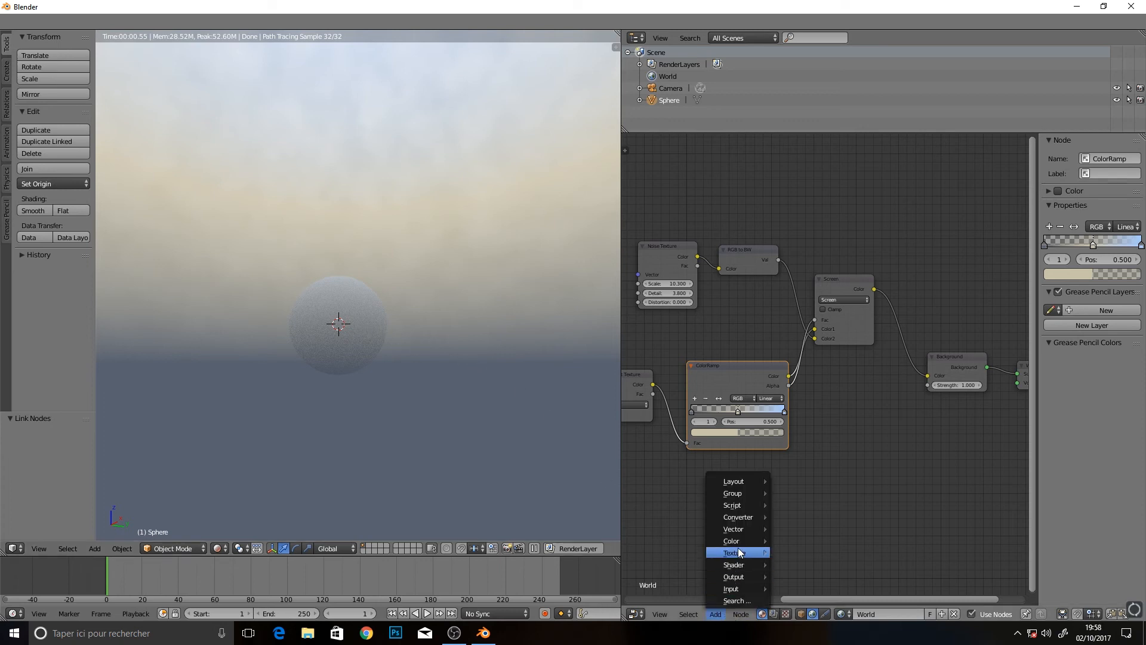
mouse_move(740, 552)
click(807, 522)
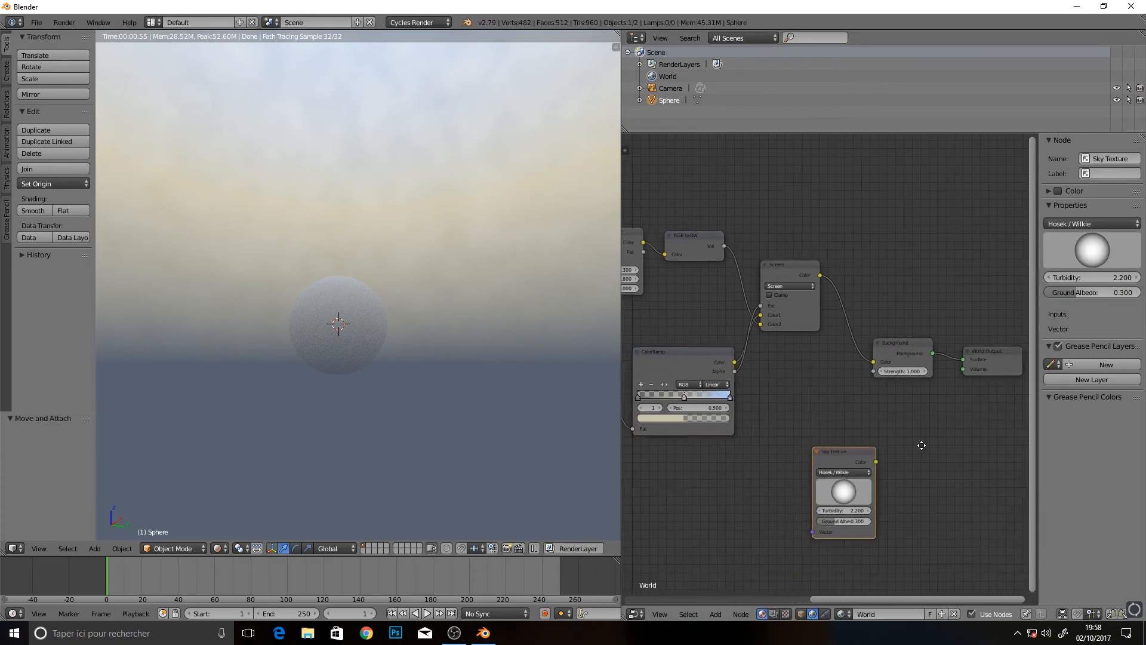
middle_drag(922, 445, 834, 415)
click(972, 302)
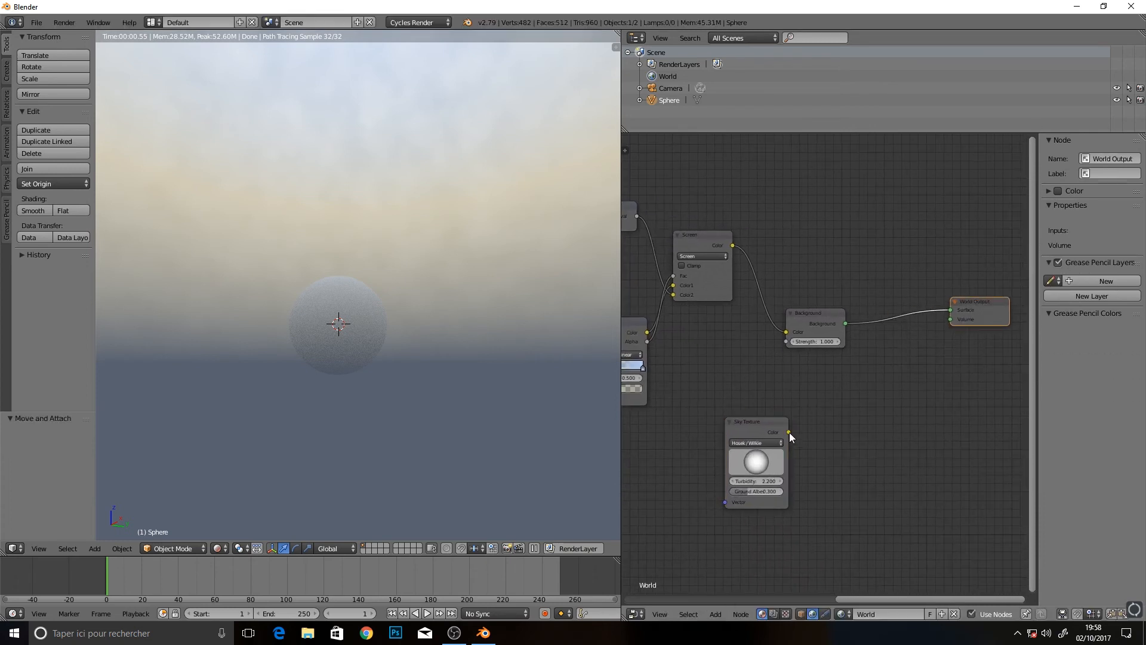
drag(789, 431, 789, 332)
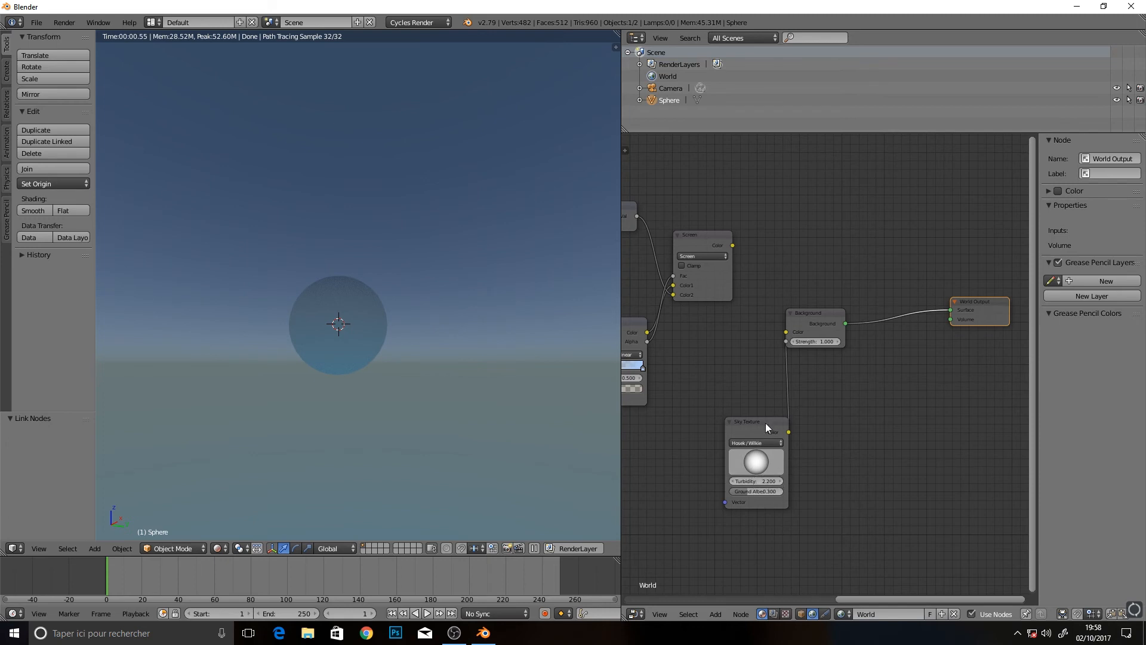
Spread the Sky Texture, Background and Screen nodes apart and disconnect the Background's Color input
drag(769, 419, 717, 424)
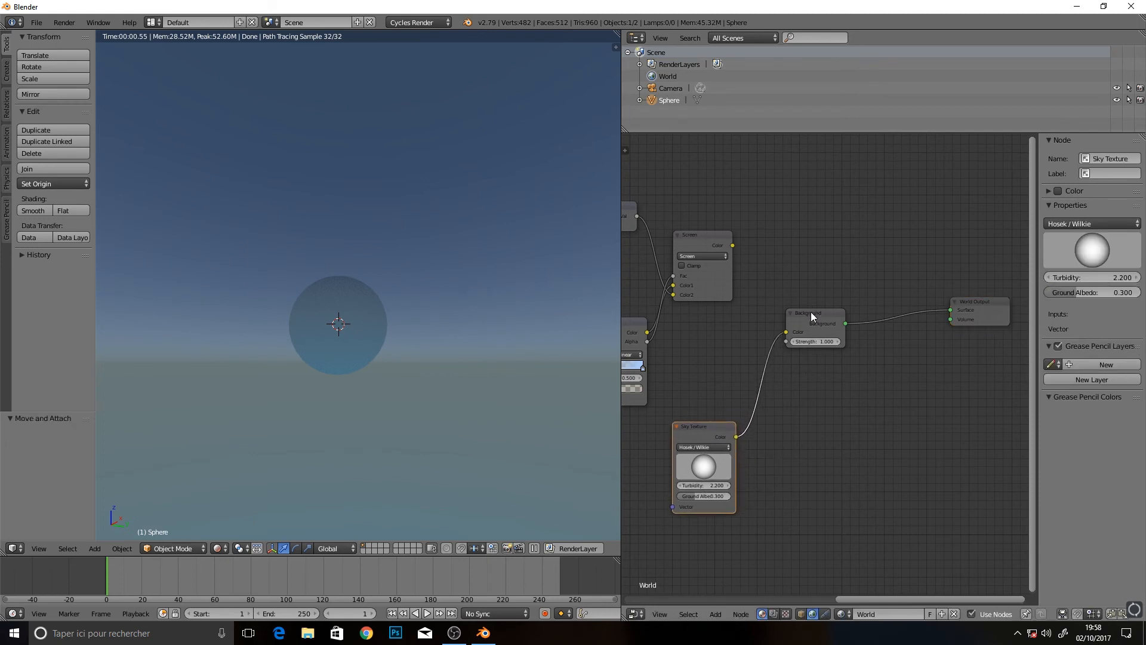
drag(811, 313, 849, 313)
drag(705, 235, 708, 244)
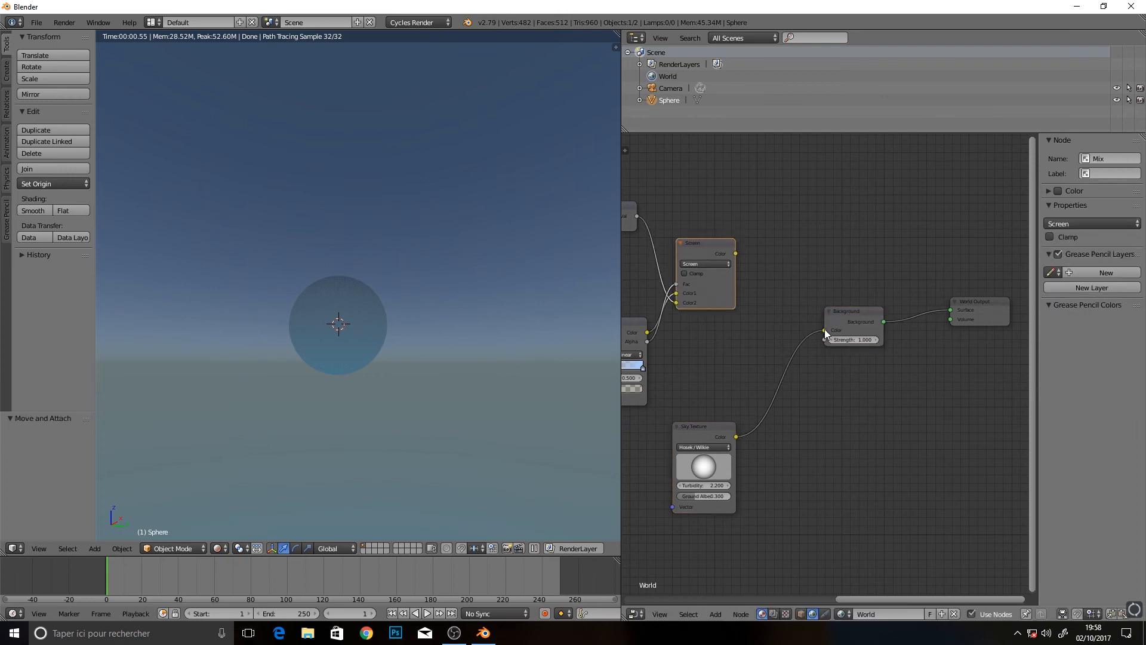
drag(825, 329, 807, 338)
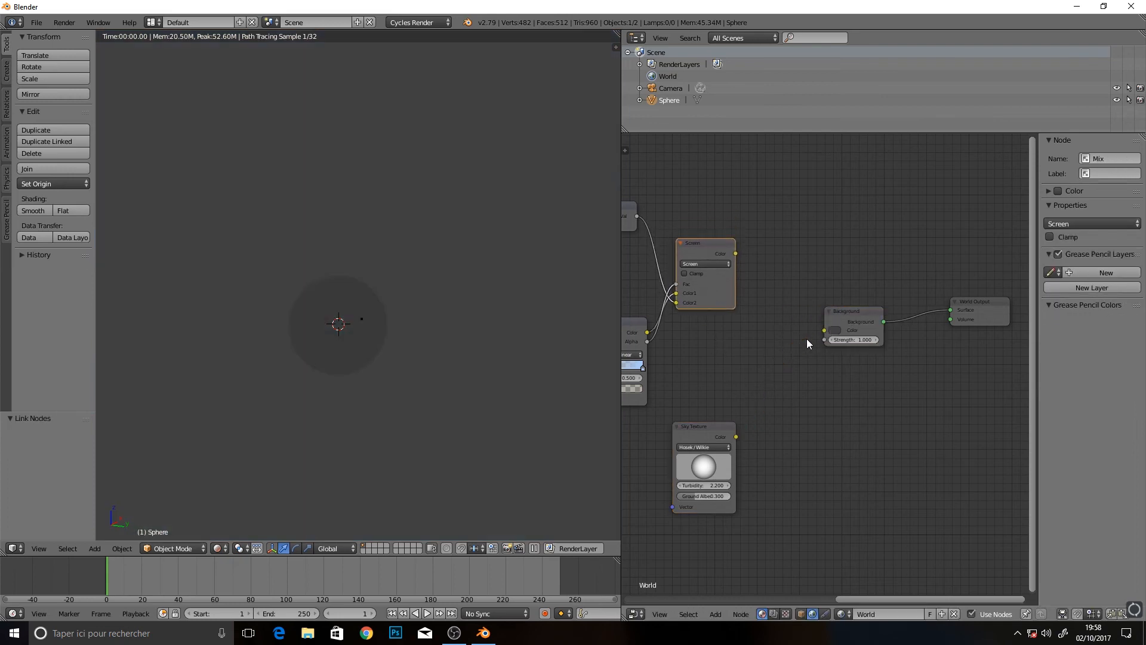
Add a MixRGB node between the Screen and Background nodes, and move Background and World Output further along to make room
click(715, 613)
mouse_move(734, 552)
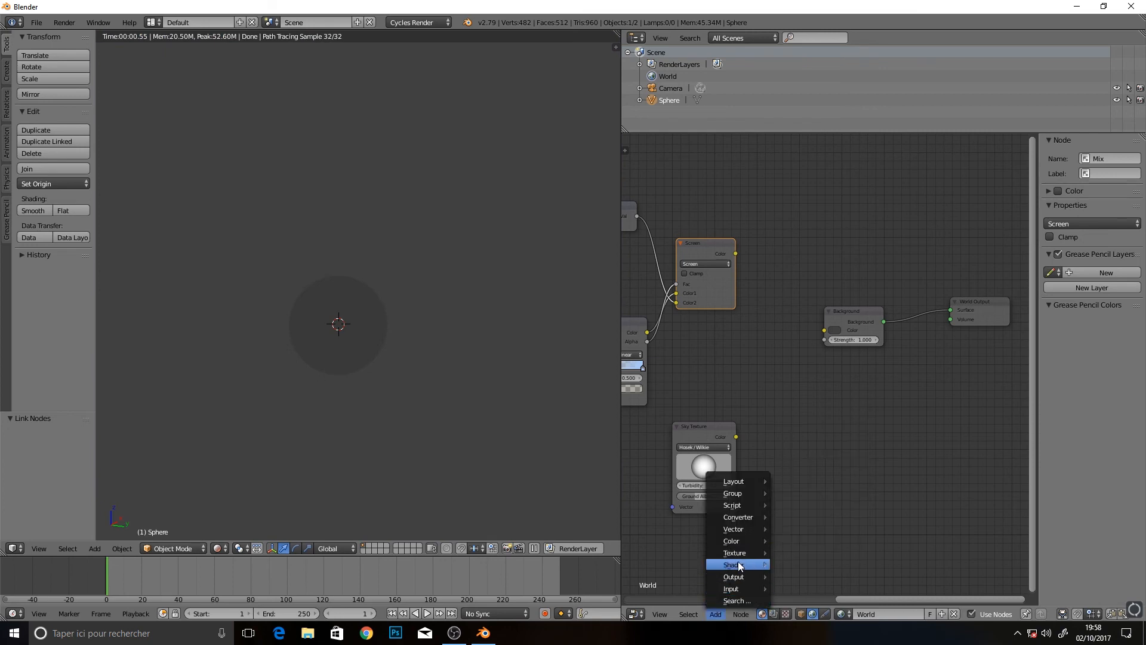
click(803, 527)
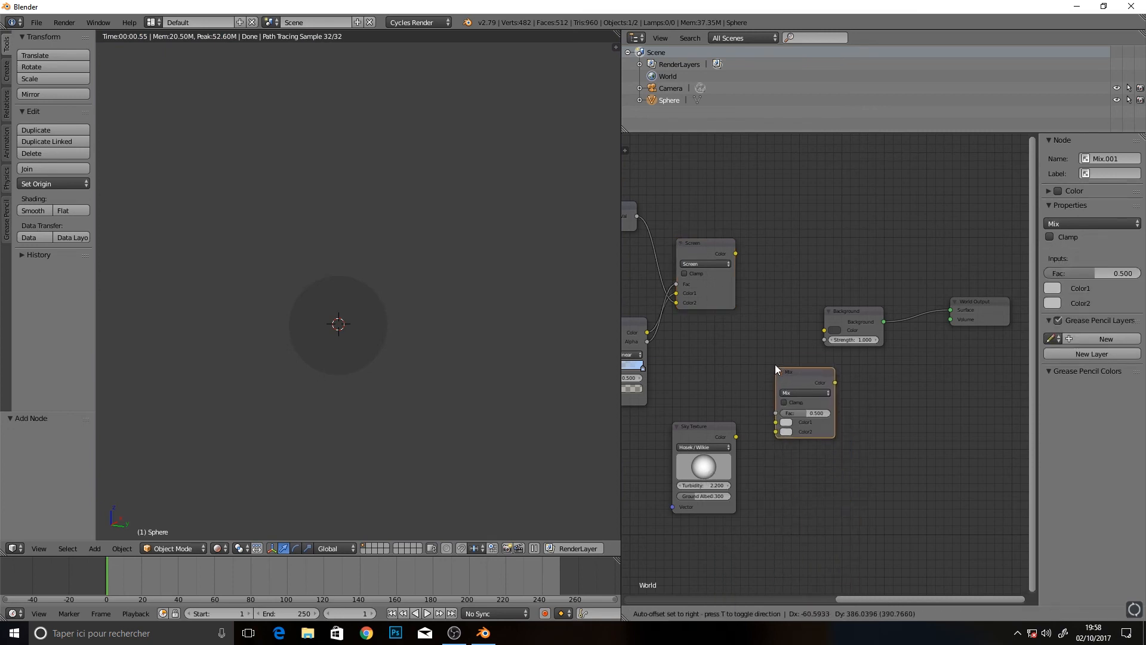
click(775, 364)
drag(836, 313, 891, 320)
drag(968, 304, 1000, 310)
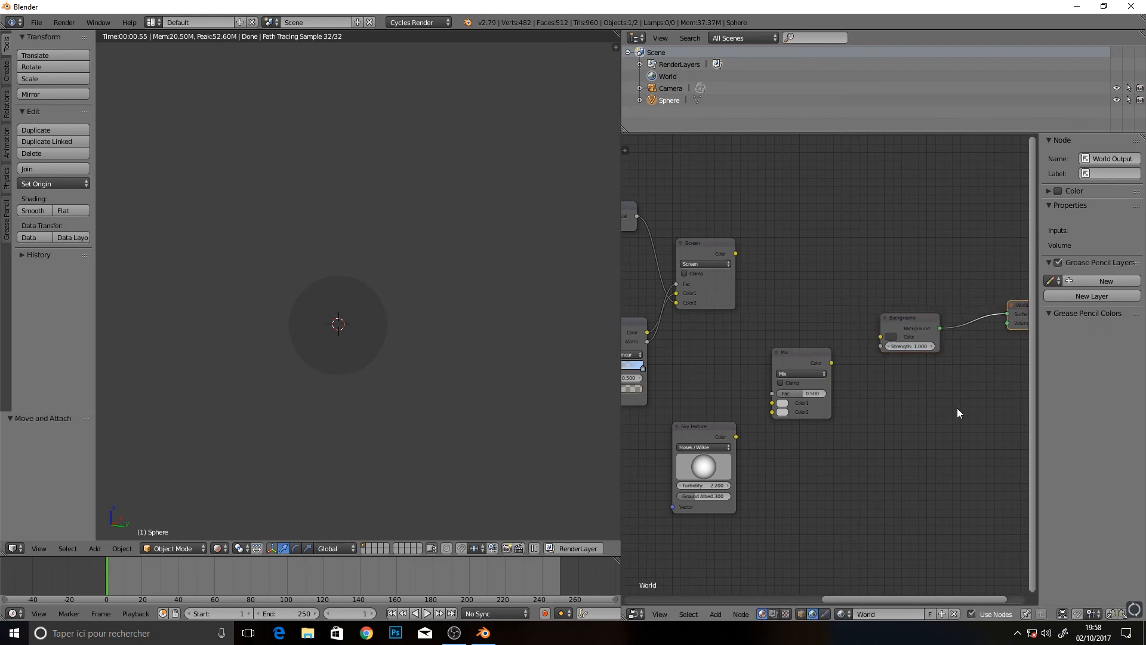
scroll(837, 389, down, 1)
drag(795, 355, 815, 336)
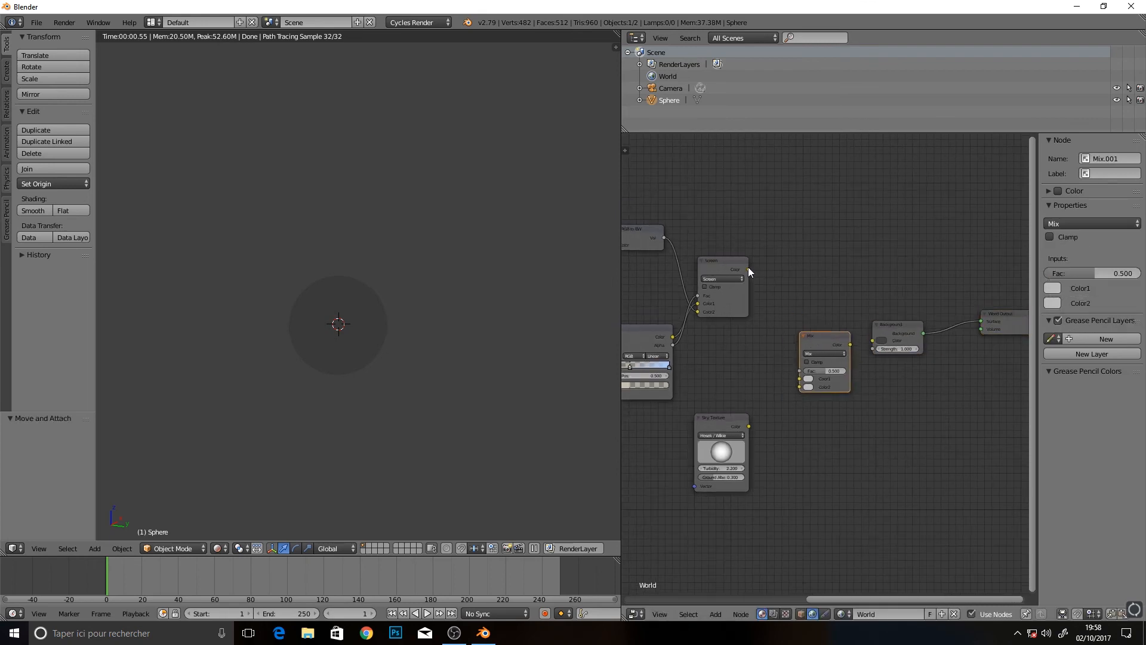
Link Screen's Color to the new Mix node's Color1, Sky Texture's Color to its Color2, and its output to Background's Color
drag(748, 269, 799, 270)
drag(772, 339, 799, 379)
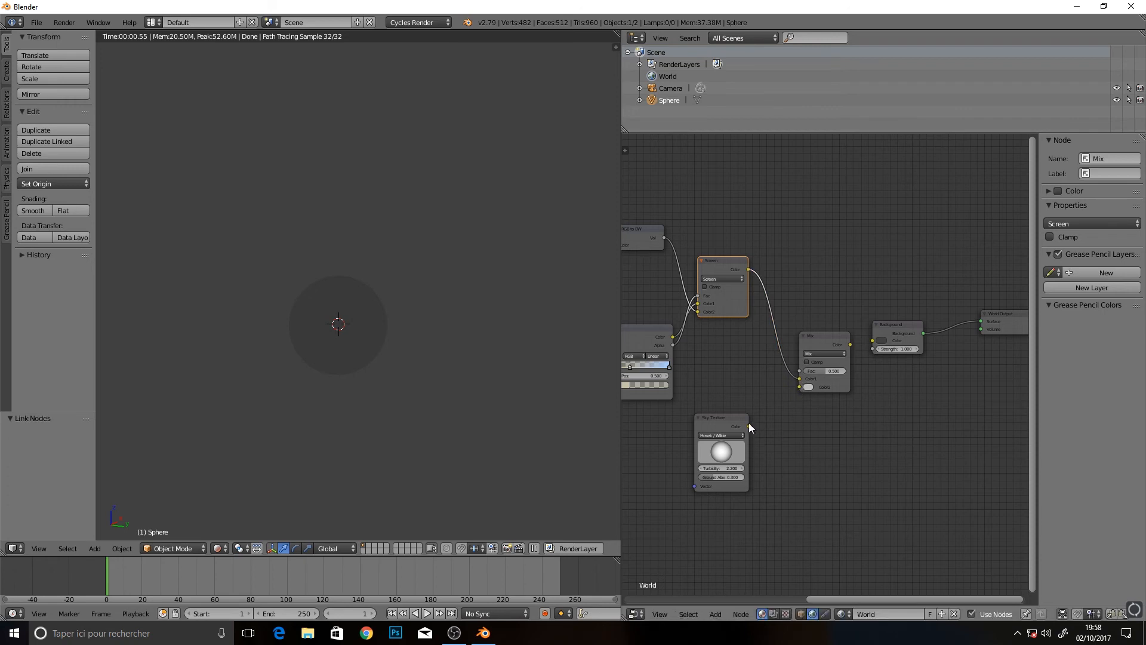
drag(750, 426, 800, 387)
drag(850, 345, 878, 339)
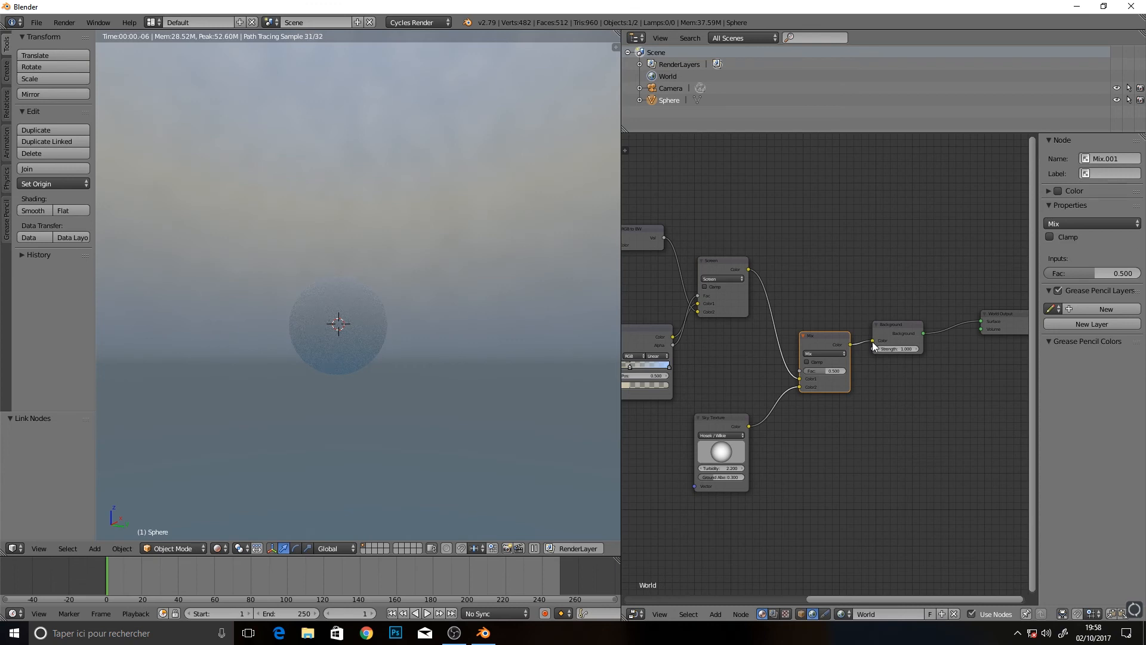
Change the new Mix node's blend type to Overlay and set its Fac to 0.809
click(818, 354)
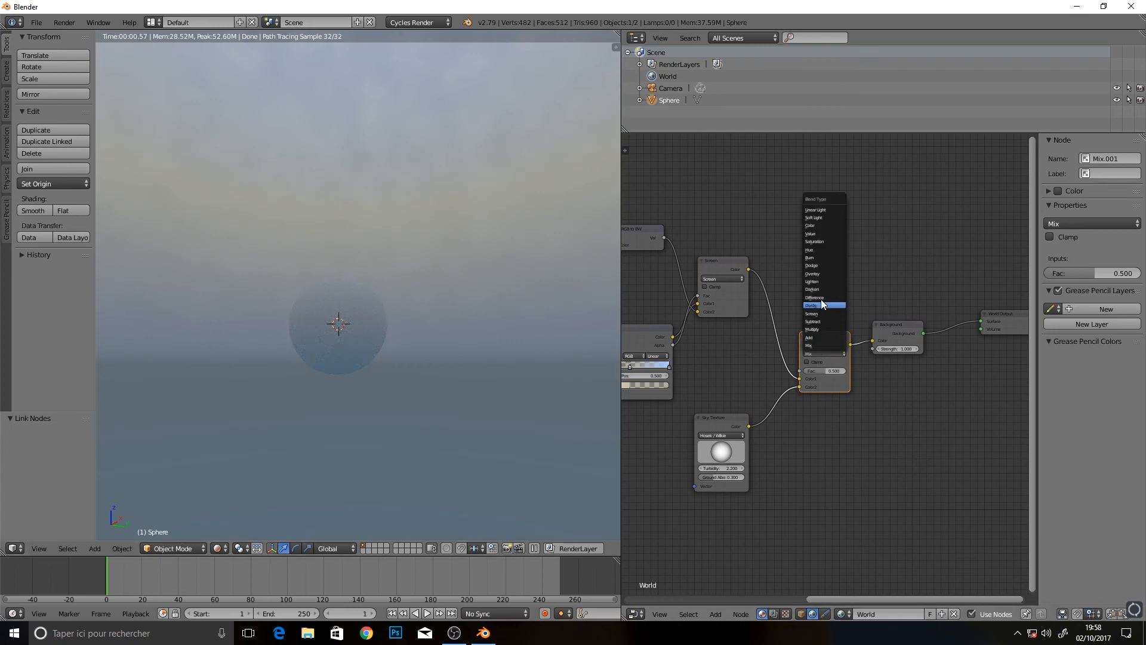
click(815, 274)
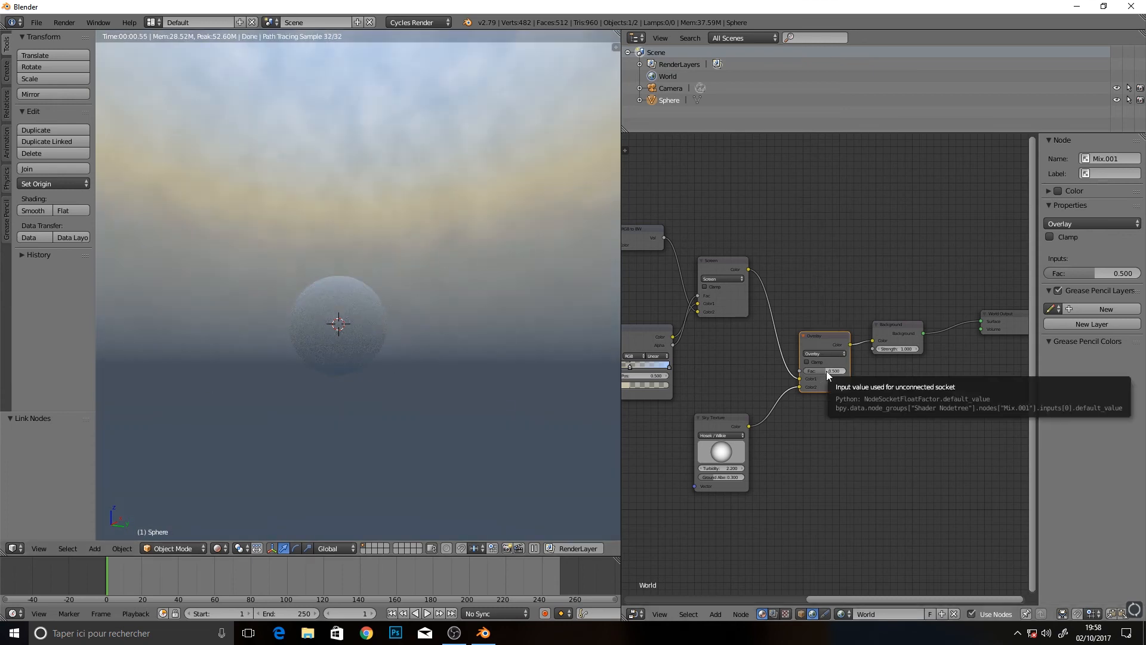
drag(826, 371, 837, 371)
Check the overlaid sky around the sphere and switch the 3D viewport to Solid shading
mouse_move(345, 332)
middle_down()
mouse_move(416, 330)
mouse_move(440, 315)
mouse_move(365, 331)
middle_up()
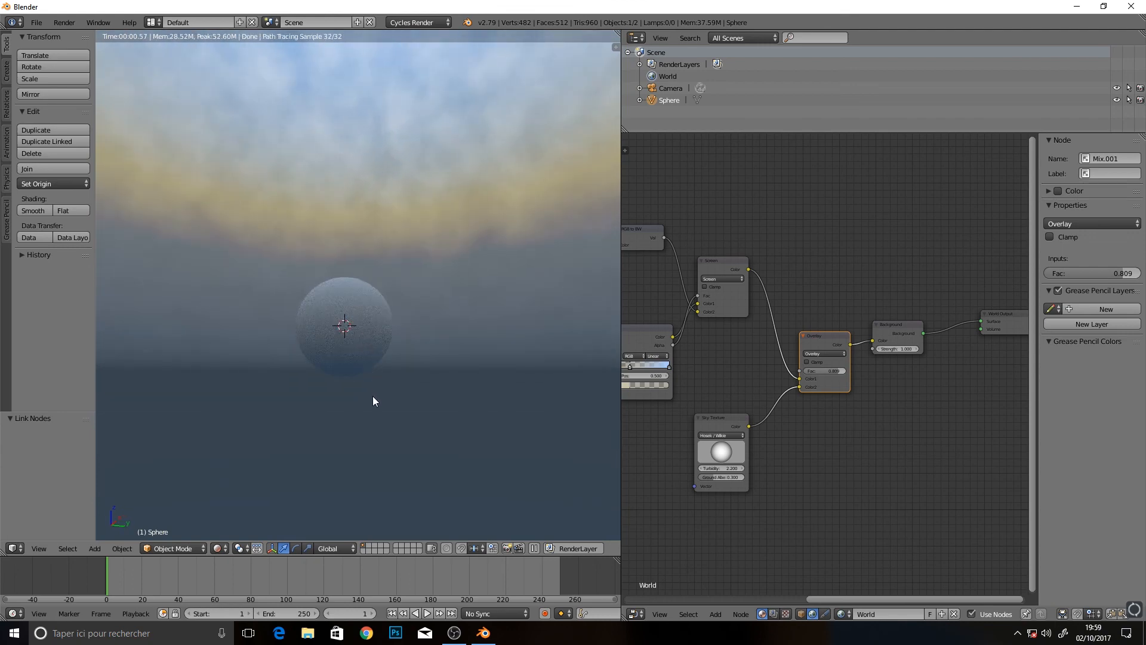
middle_drag(385, 397, 366, 314)
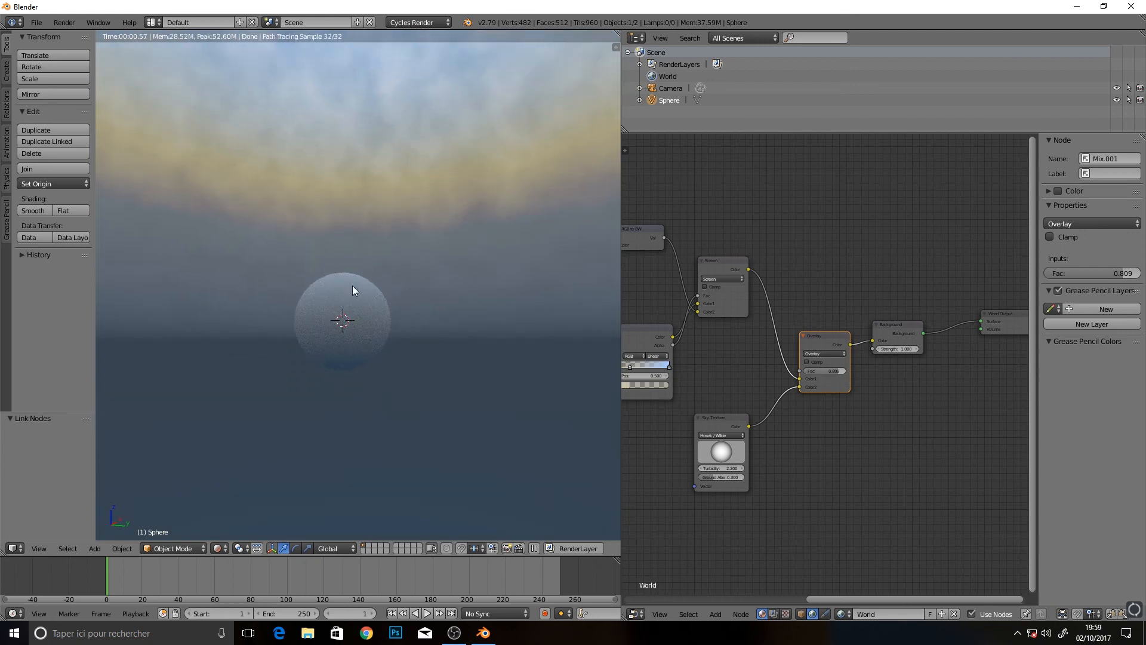
scroll(344, 343, up, 2)
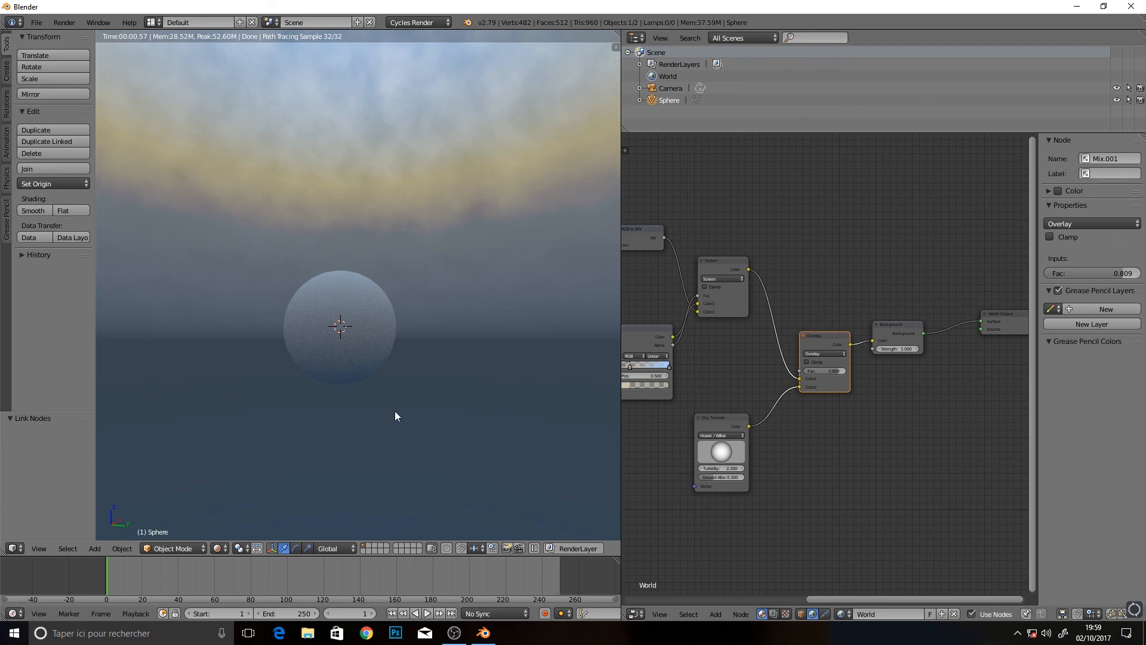
middle_drag(395, 411, 447, 351)
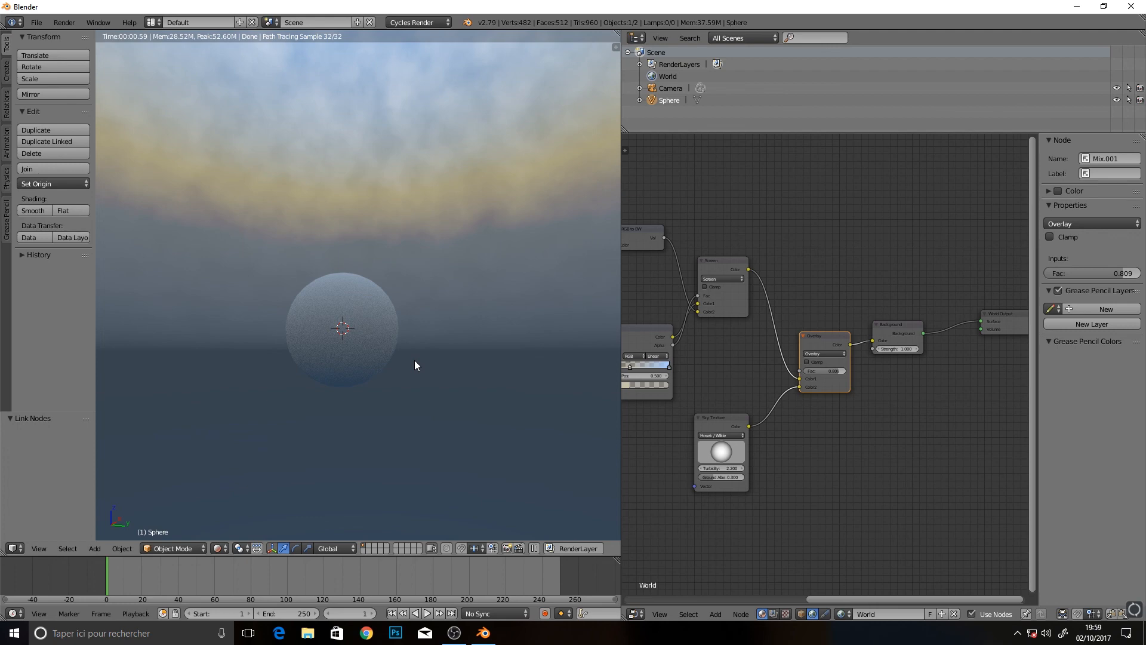
click(222, 548)
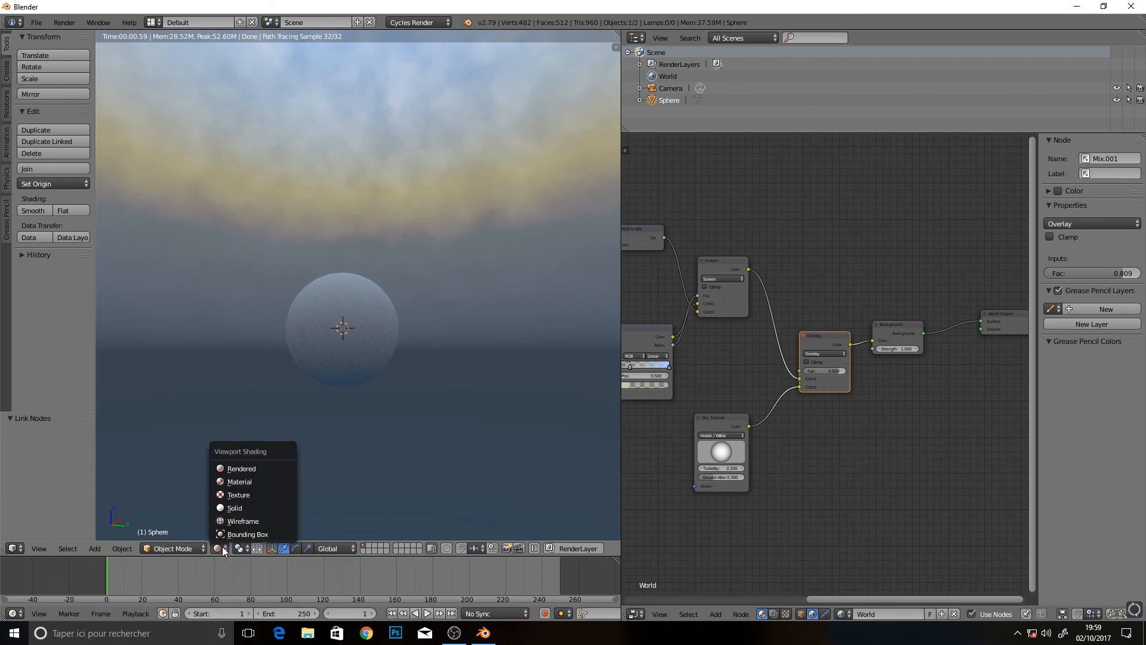
click(235, 507)
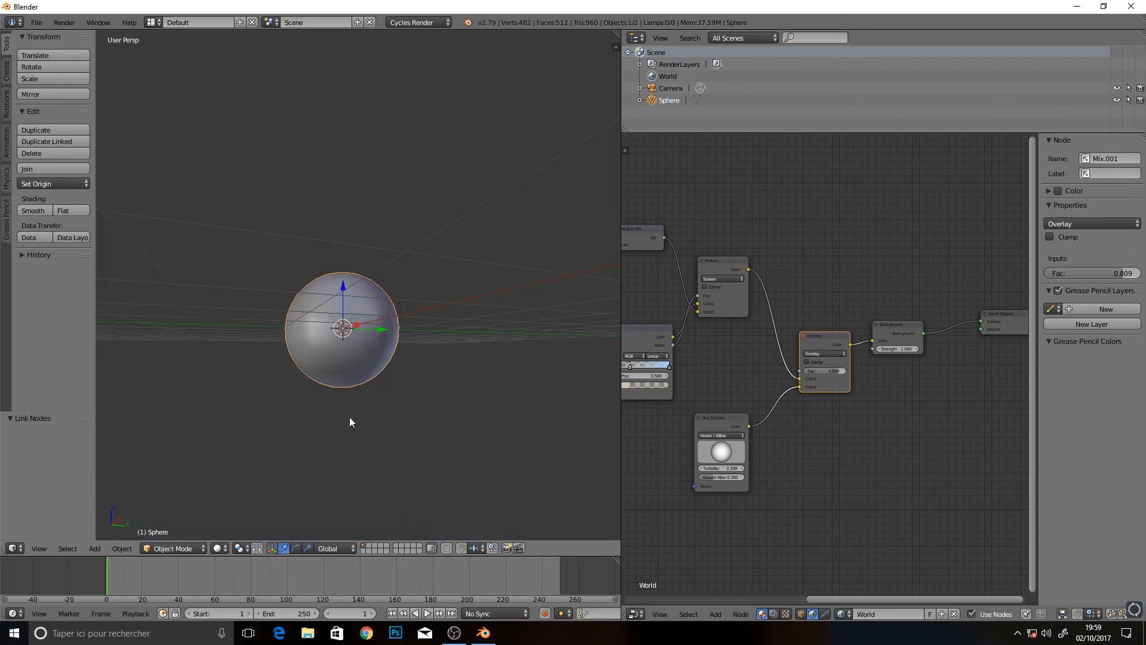